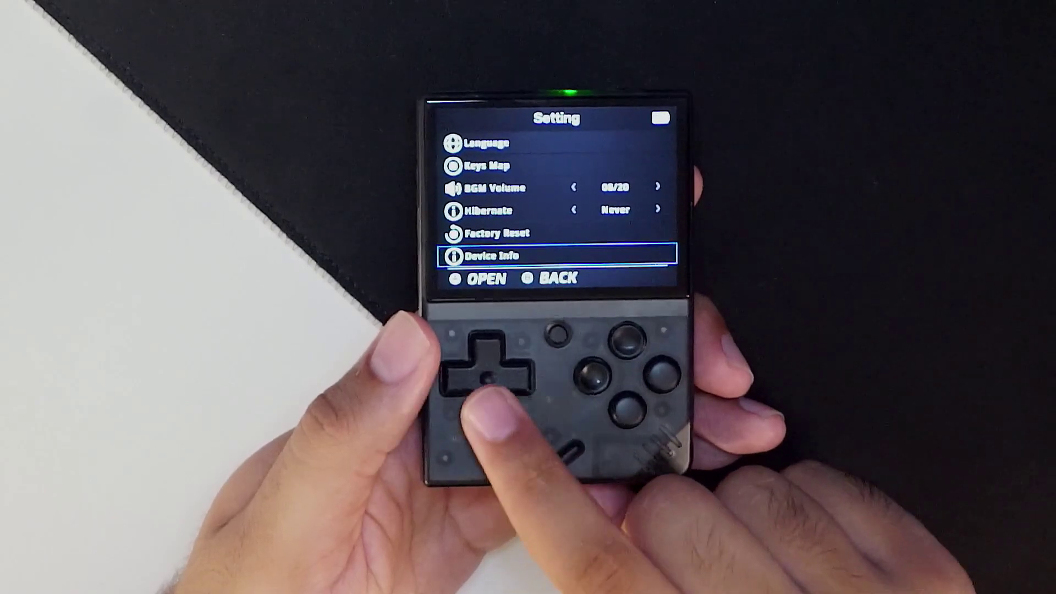
Step: Back out of Setting to the Miyoo Mini main menu and bring up the Power off dialog
{"action": "key", "text": "Escape"}
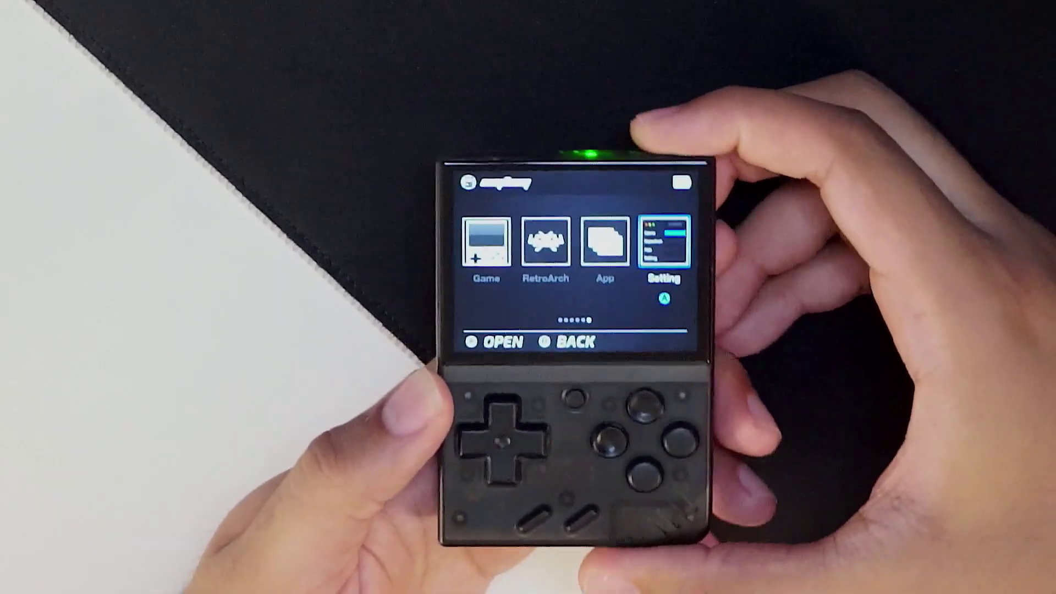
{"action": "key", "text": "XF86PowerOff"}
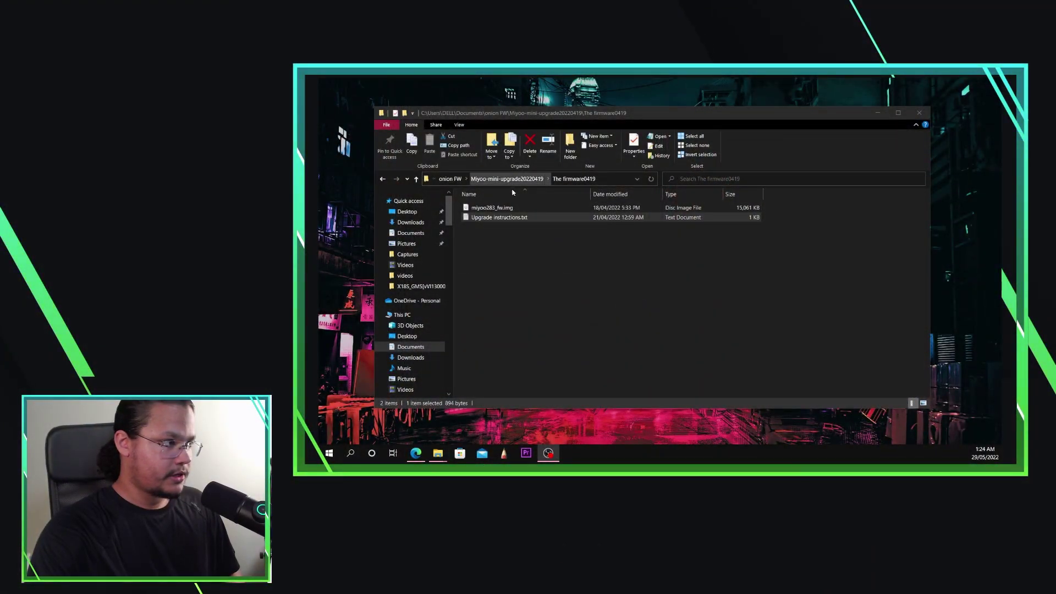
Step: Return to the onion FW folder and bring the SDHC (F:) window alongside it
{"action": "left_click", "coordinate": [476, 183]}
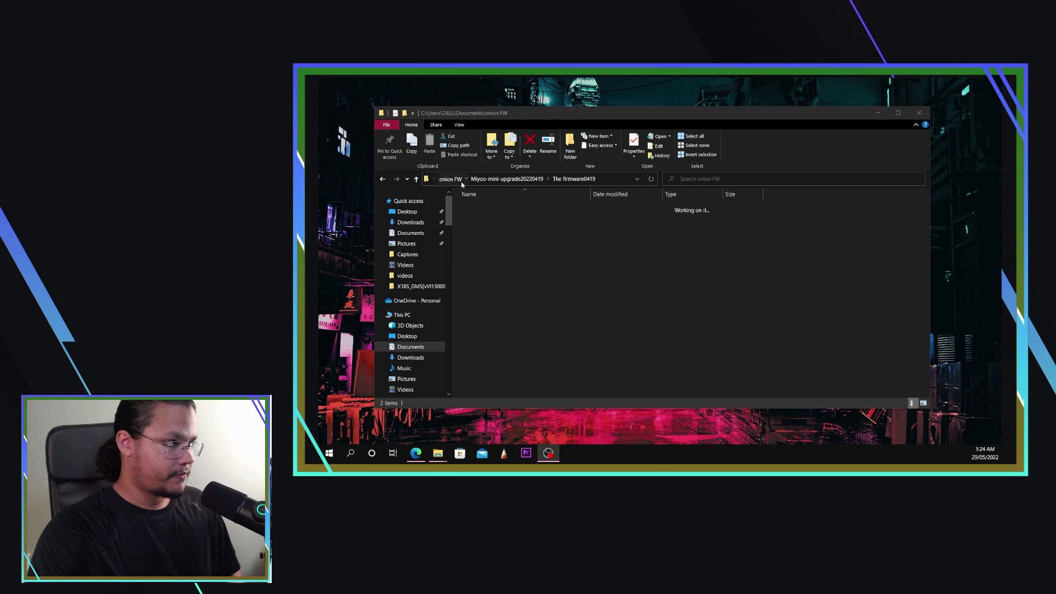
{"action": "left_click", "coordinate": [474, 184]}
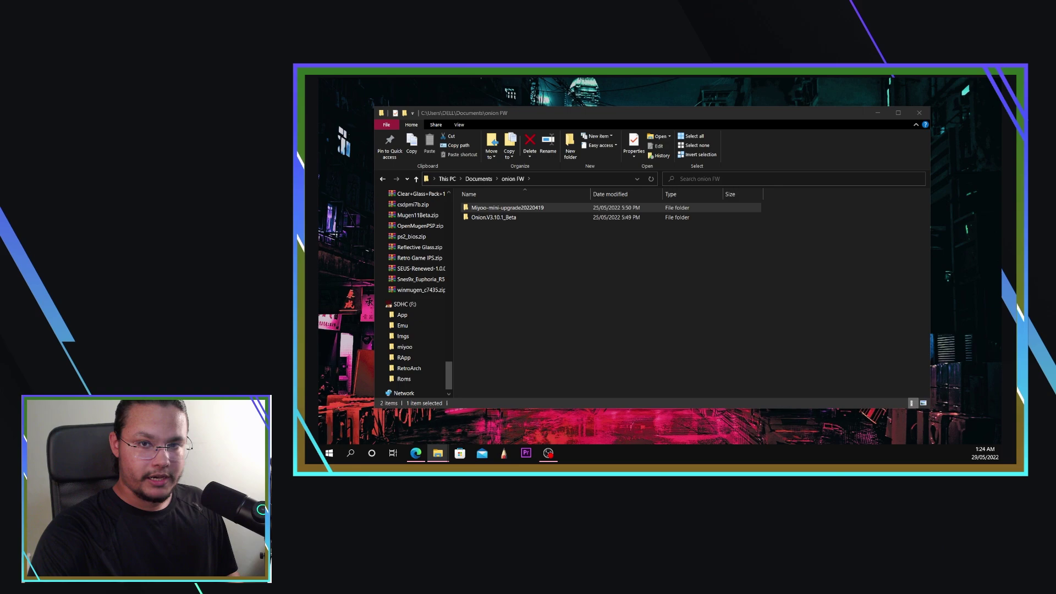
{"action": "left_click_drag", "start_coordinate": [1015, 182], "coordinate": [622, 119]}
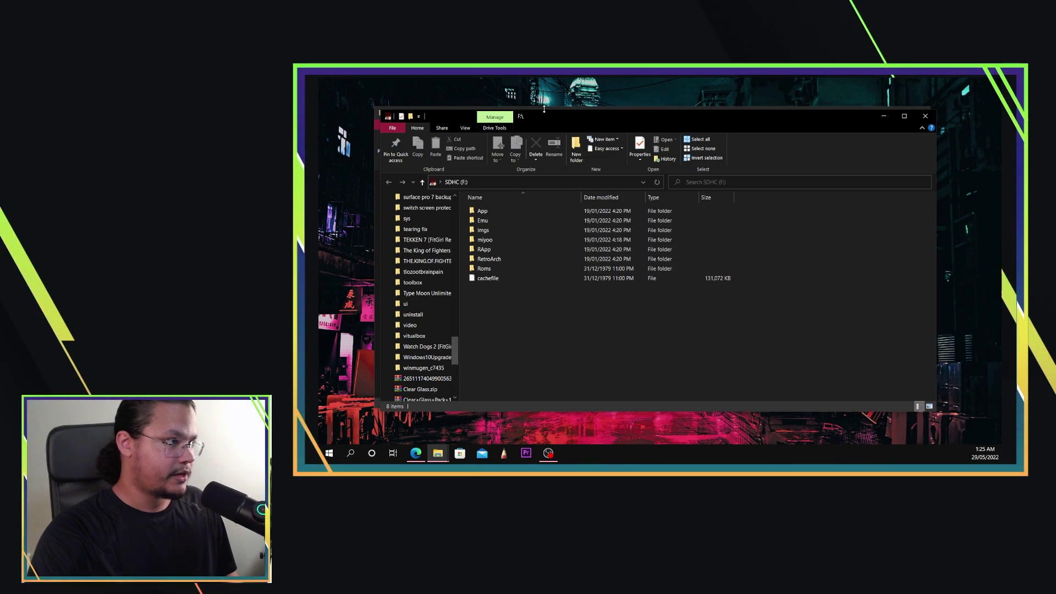
{"action": "left_click", "coordinate": [544, 106]}
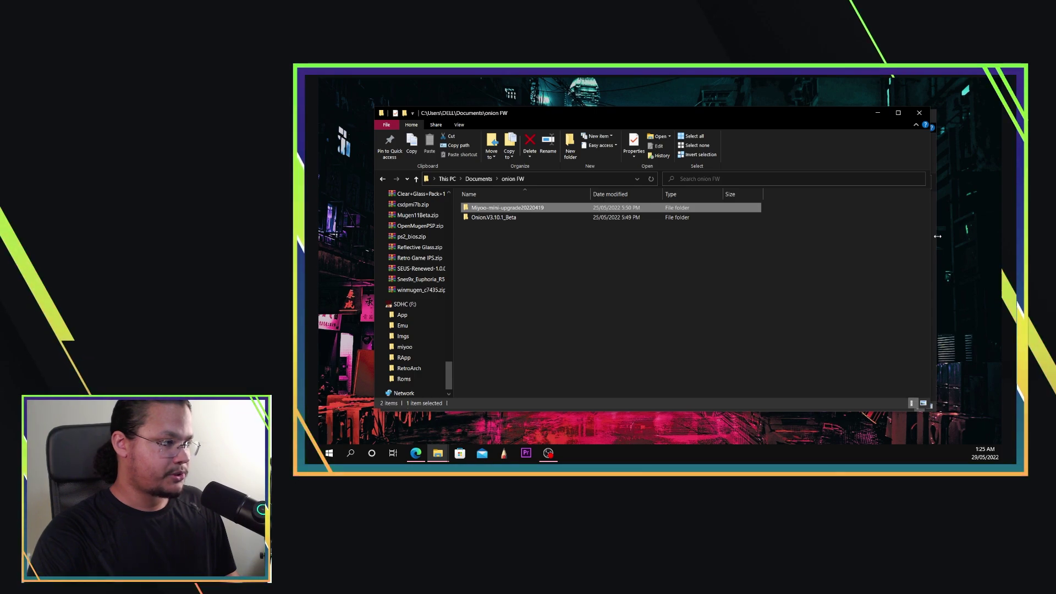
{"action": "key", "text": "alt+Tab"}
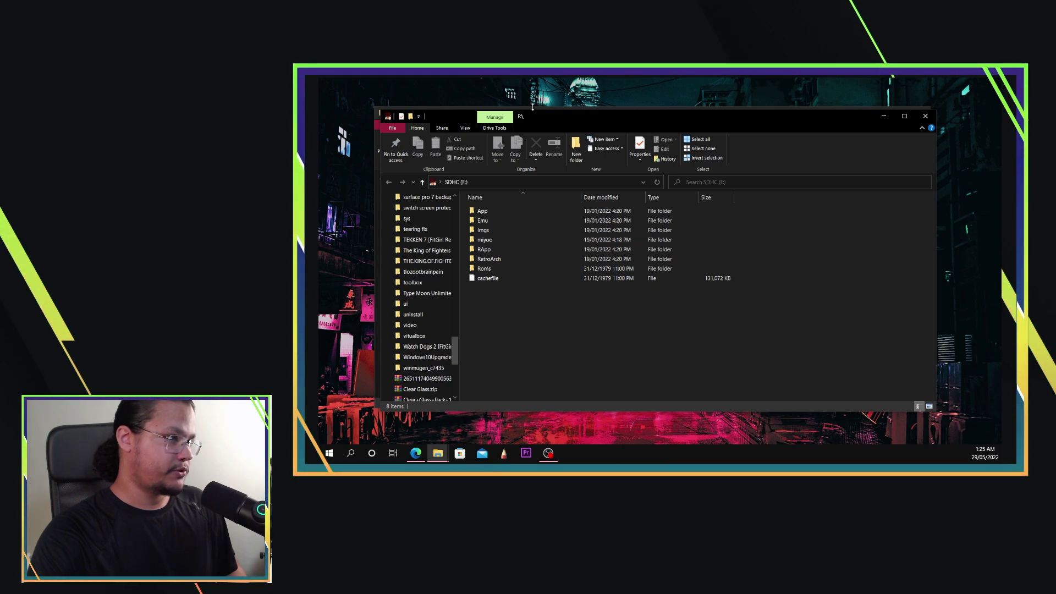
{"action": "key", "text": "alt+Tab"}
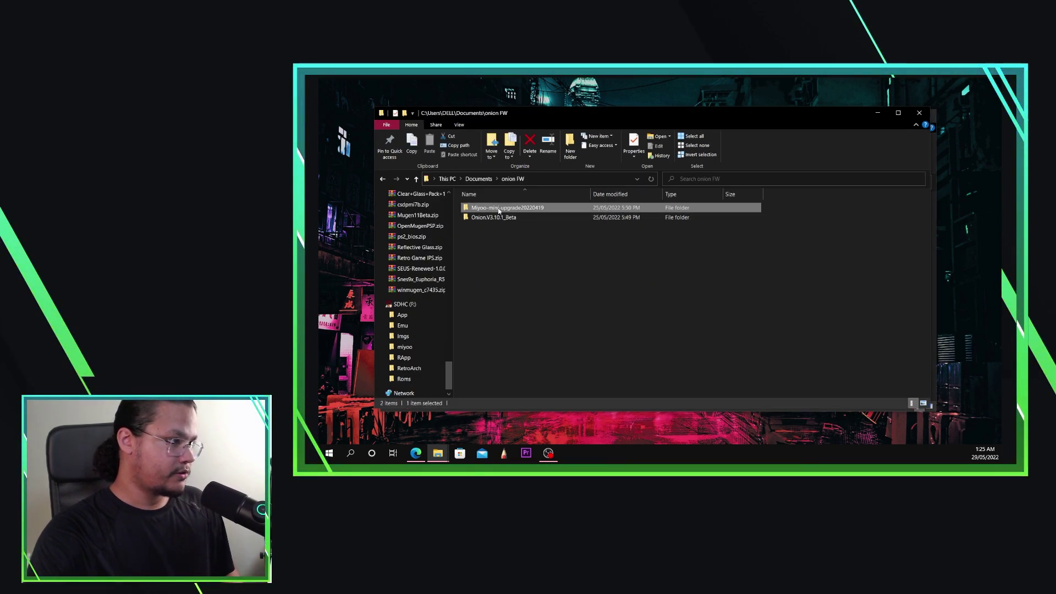
Step: Copy miyoo283_fw.img from Miyoo-mini-upgrade20220419 > The firmware0419 to the SDHC (F:) root
{"action": "double_click", "coordinate": [498, 208]}
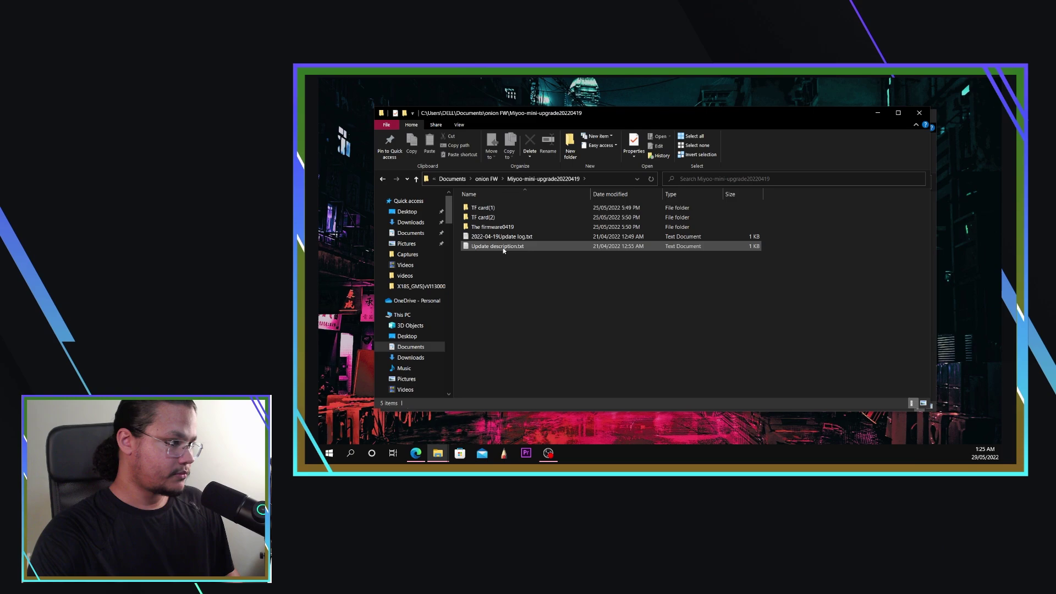
{"action": "double_click", "coordinate": [498, 227]}
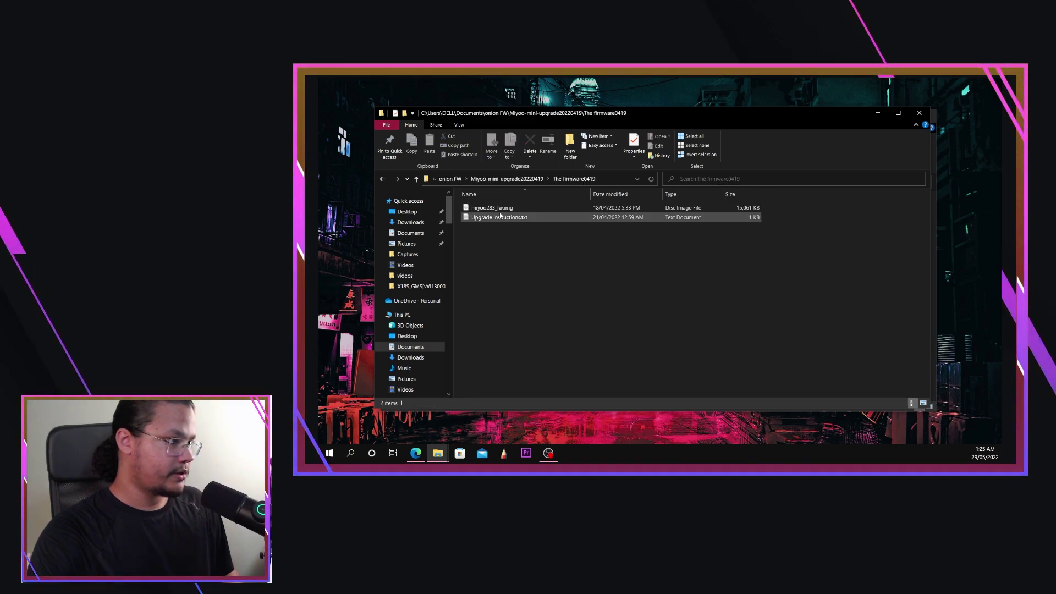
{"action": "left_click", "coordinate": [501, 209]}
{"action": "right_click", "coordinate": [501, 209]}
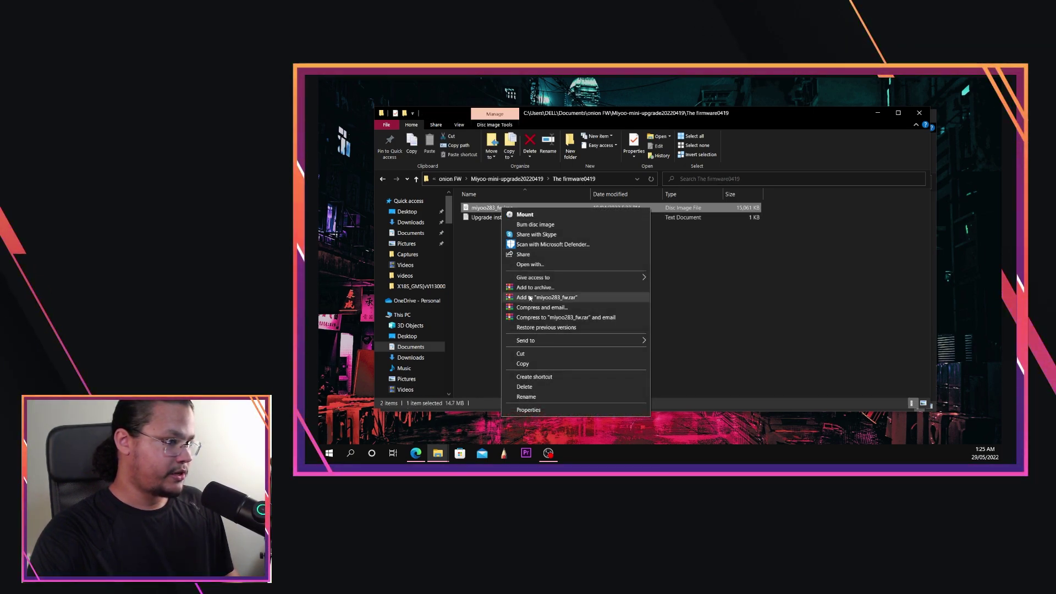
{"action": "left_click", "coordinate": [542, 365]}
{"action": "key", "text": "alt+Tab"}
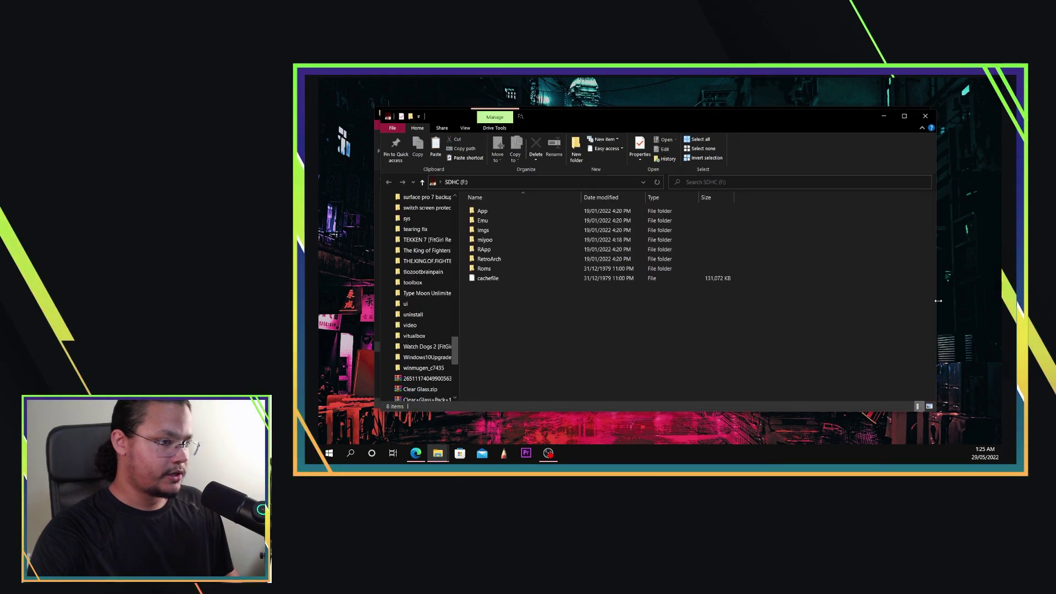
{"action": "right_click", "coordinate": [666, 328]}
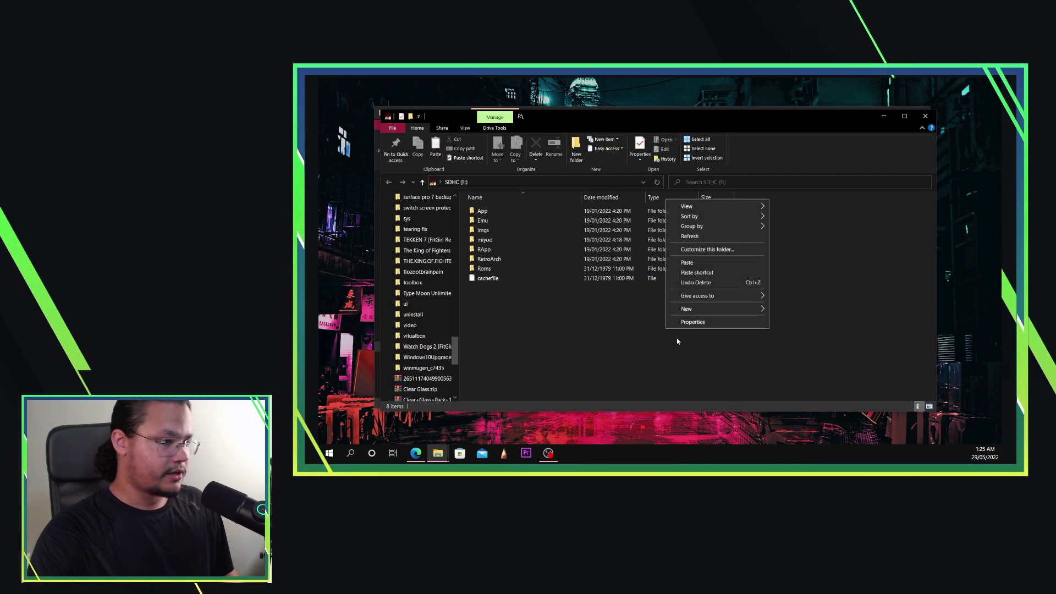
{"action": "left_click", "coordinate": [686, 264]}
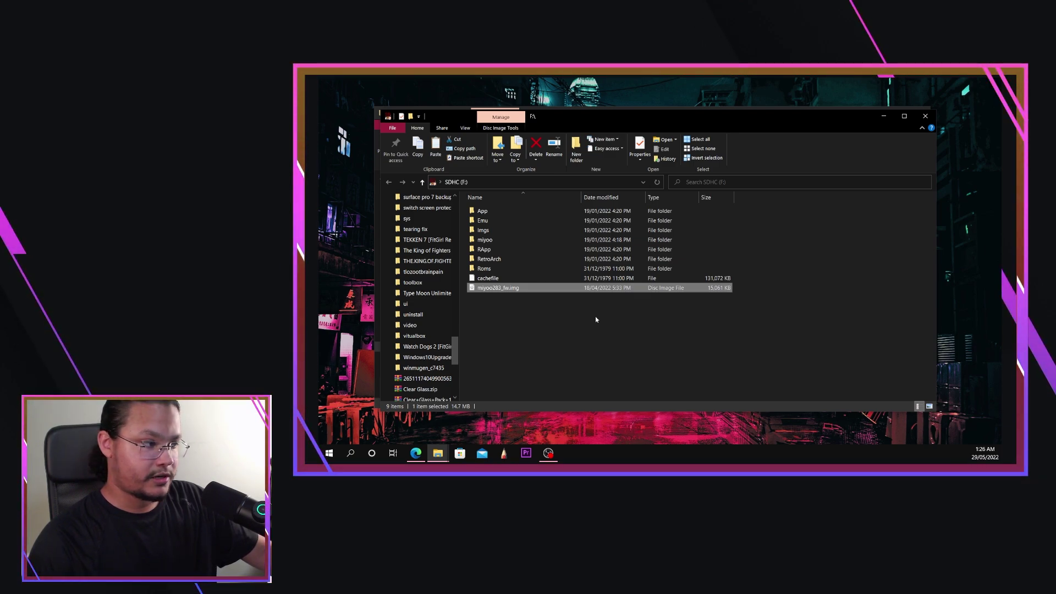
{"action": "key", "text": "alt+Tab"}
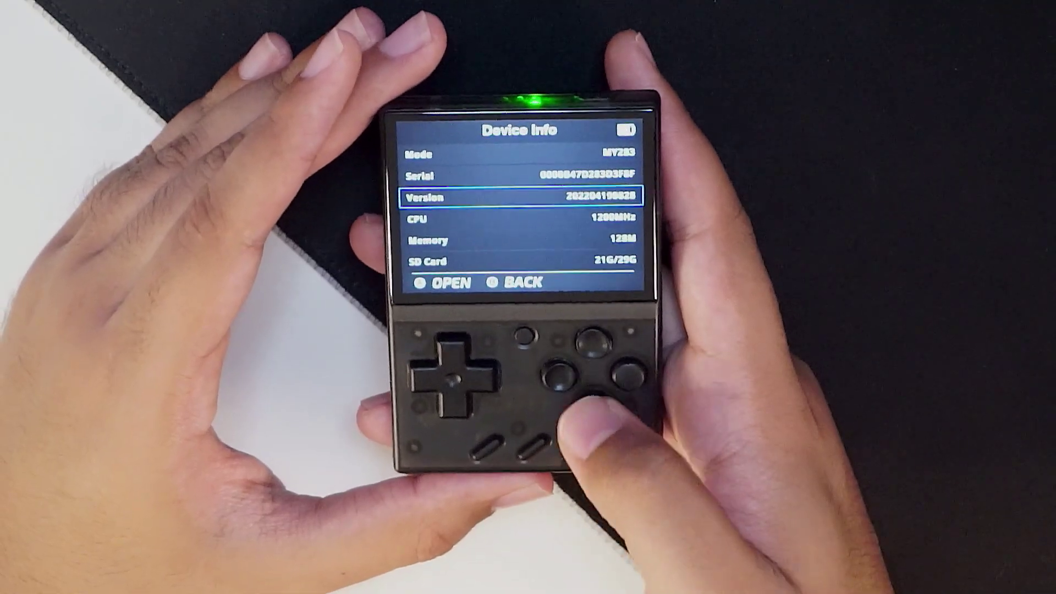
Step: Back out of Device Info to the main menu and bring up the Power off prompt
{"action": "key", "text": "Escape"}
{"action": "key", "text": "Escape"}
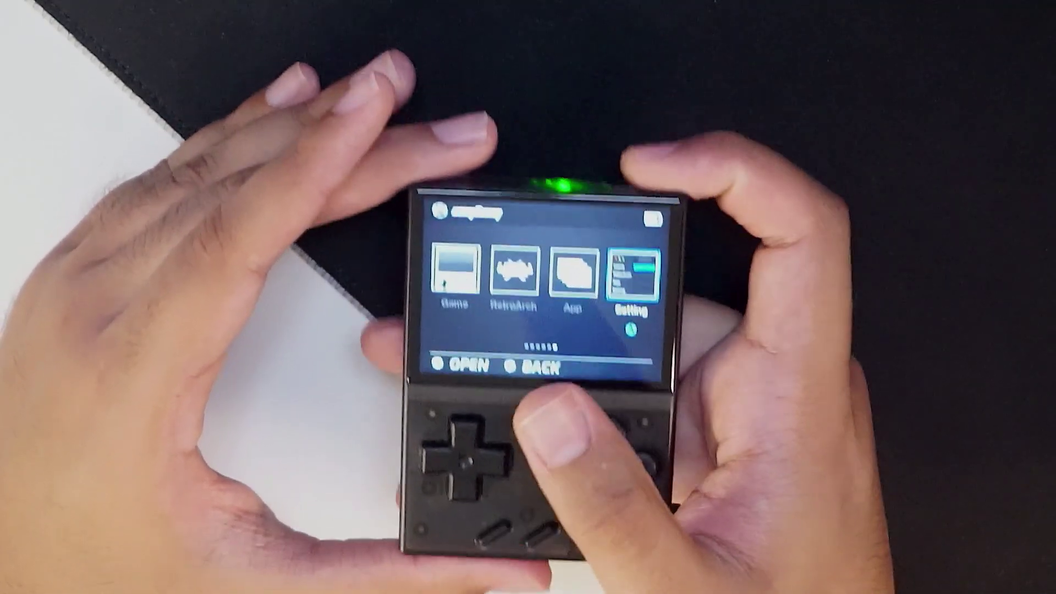
{"action": "key", "text": "XF86PowerOff"}
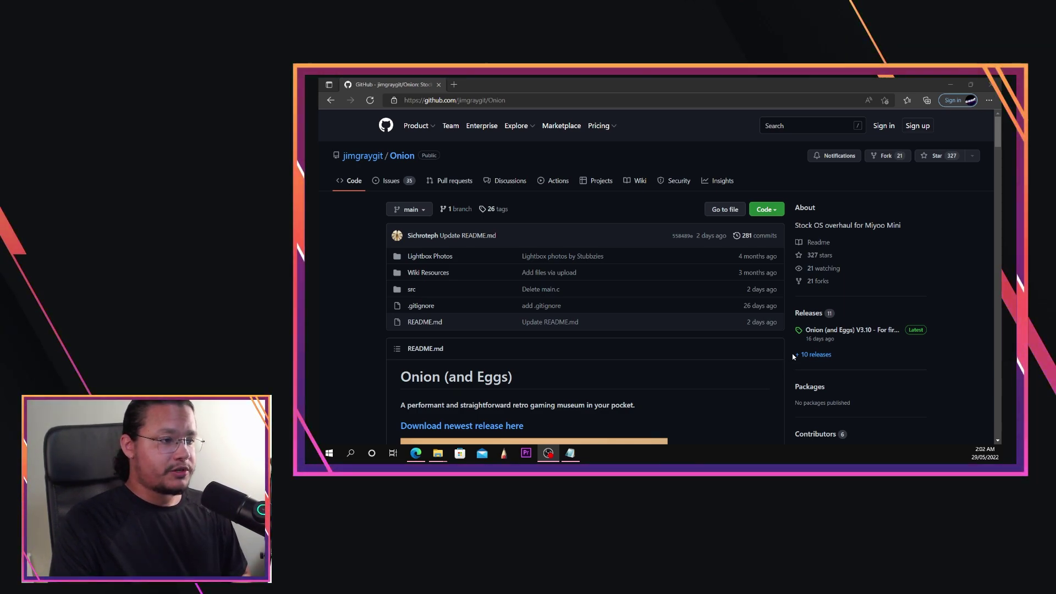
Step: Scroll the Onion README to Installation and highlight the Fresh Install heading
{"action": "scroll", "coordinate": [818, 311], "scroll_direction": "down", "scroll_amount": 2}
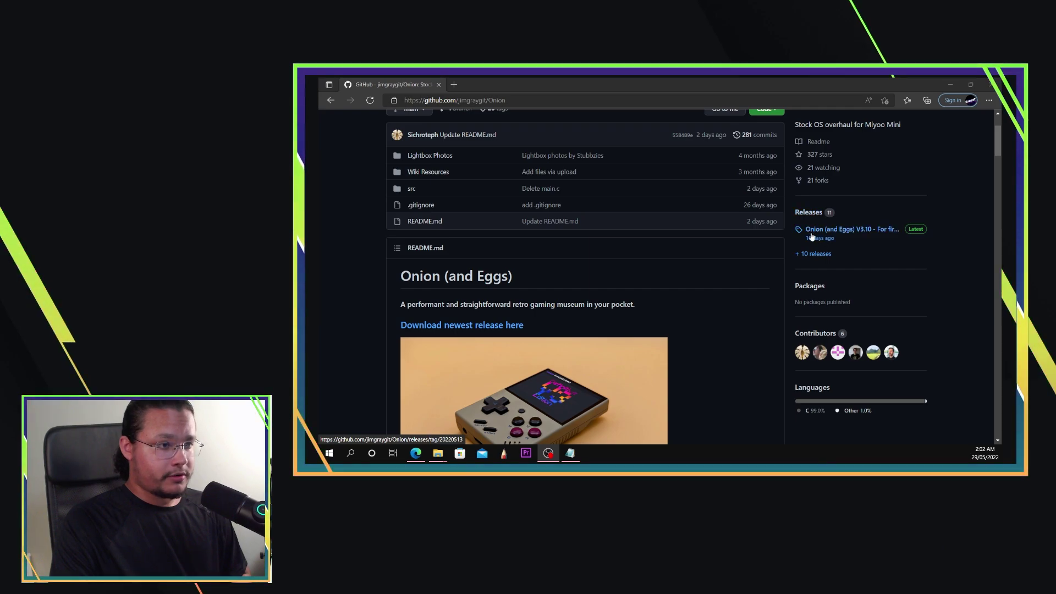
{"action": "scroll", "coordinate": [645, 302], "scroll_direction": "down", "scroll_amount": 8}
{"action": "scroll", "coordinate": [647, 303], "scroll_direction": "down", "scroll_amount": 1}
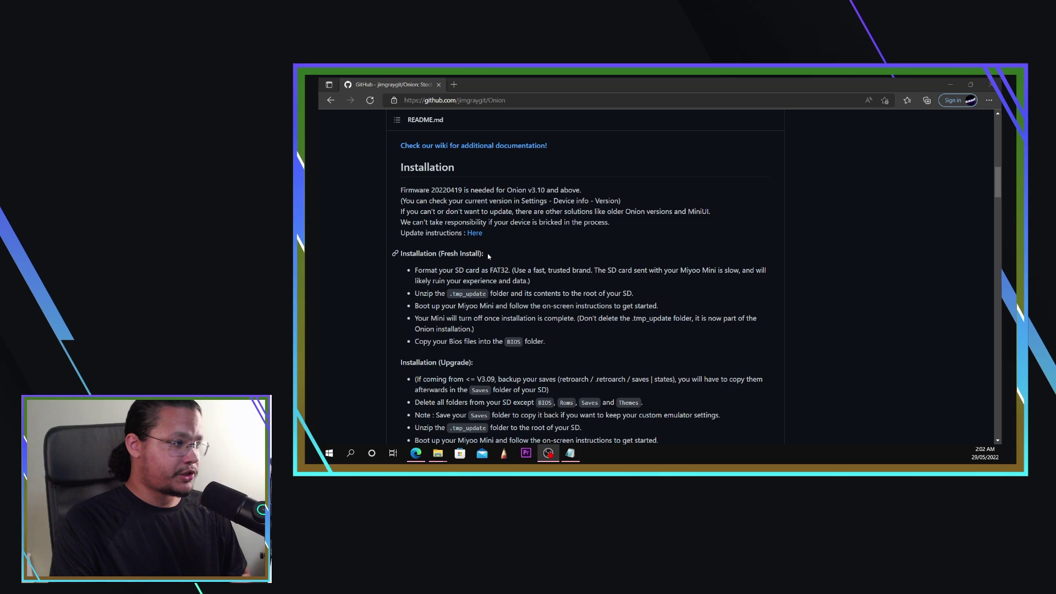
{"action": "left_click_drag", "start_coordinate": [484, 253], "coordinate": [402, 255]}
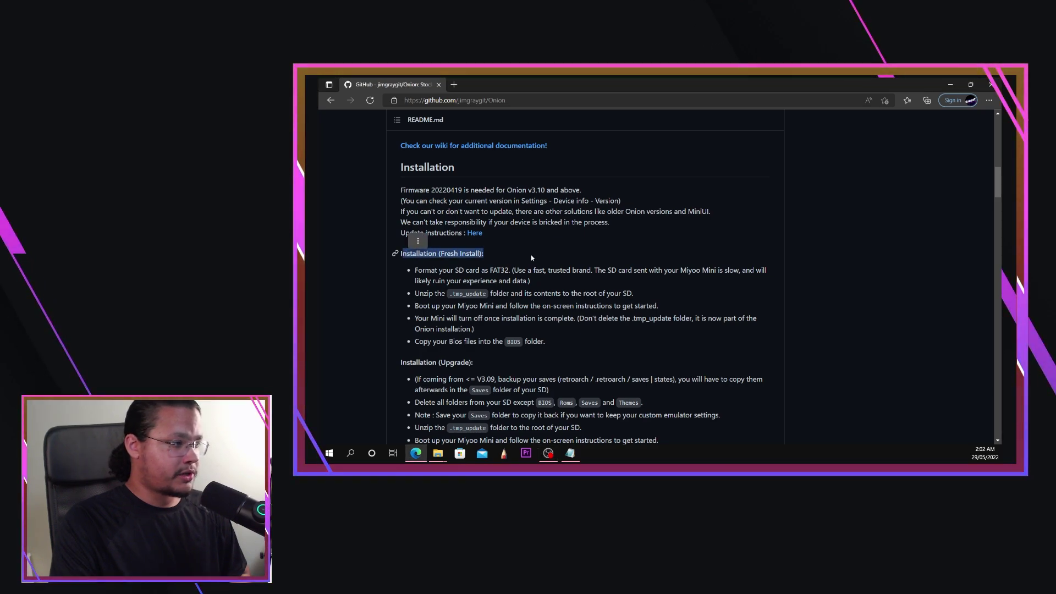
{"action": "scroll", "coordinate": [839, 297], "scroll_direction": "up", "scroll_amount": 15}
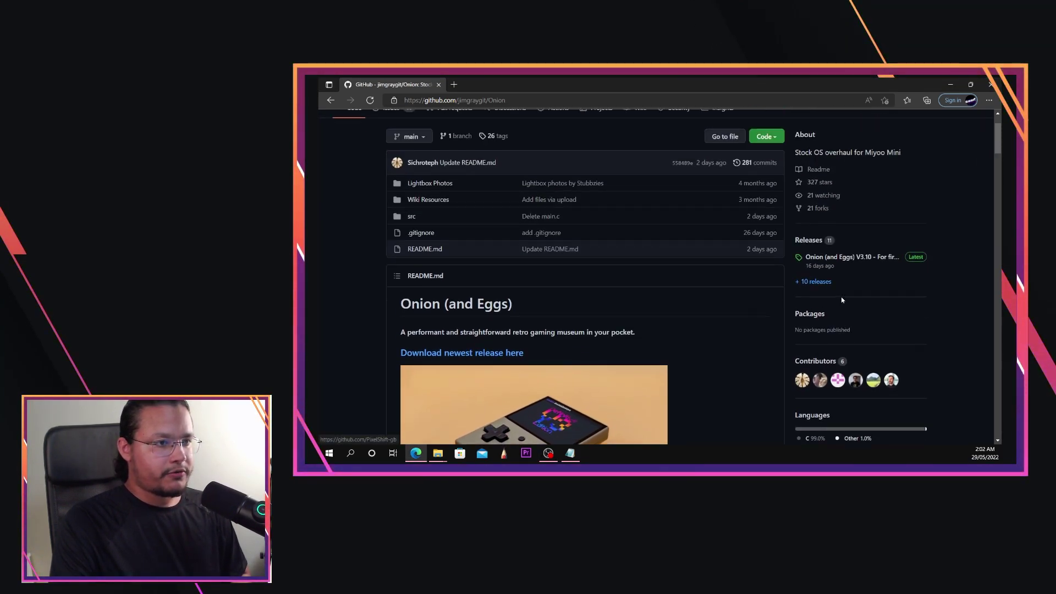
Step: Open the Onion (and Eggs) V3.10 release and highlight its required Firmware 20220419 note
{"action": "left_click", "coordinate": [849, 282]}
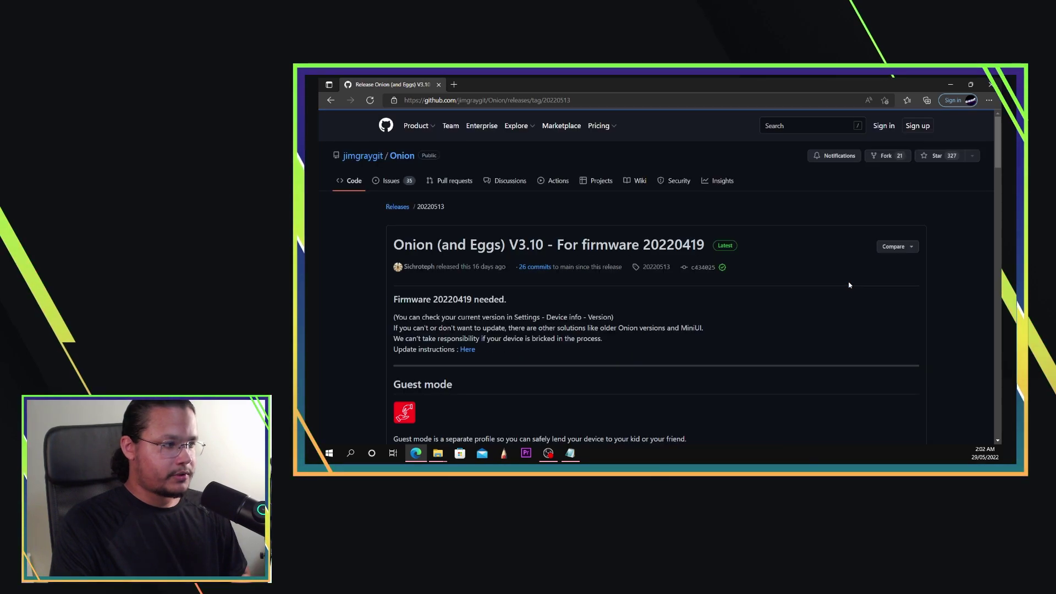
{"action": "scroll", "coordinate": [548, 333], "scroll_direction": "down", "scroll_amount": 2}
{"action": "scroll", "coordinate": [511, 320], "scroll_direction": "up", "scroll_amount": 1}
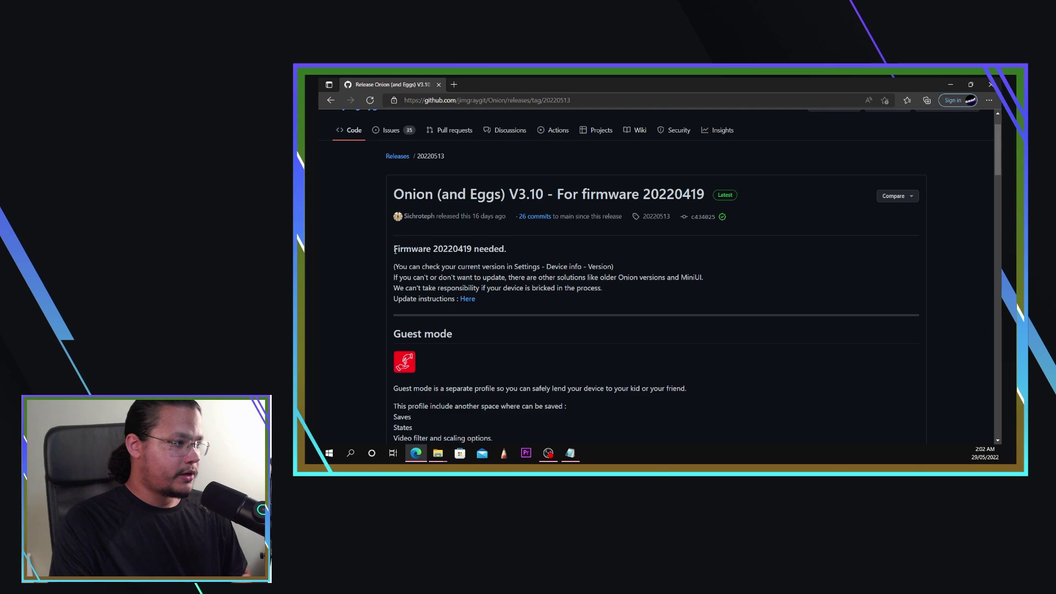
{"action": "left_click_drag", "start_coordinate": [392, 248], "coordinate": [472, 253]}
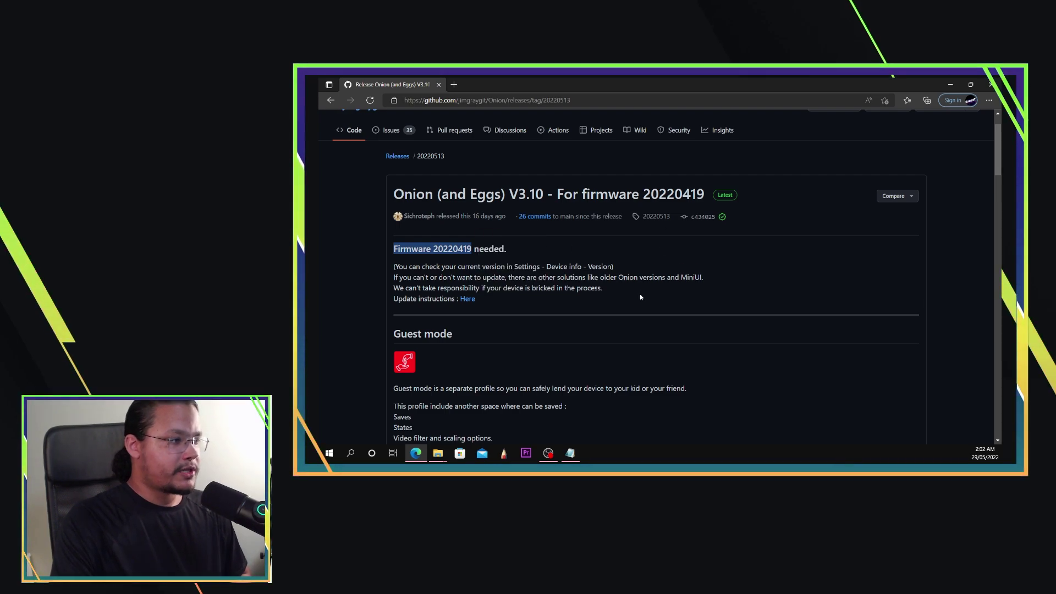
Step: Scroll down to the Onion.V3.10.5.zip and Onion.V3.10.6.zip assets, then return to the repository
{"action": "scroll", "coordinate": [641, 297], "scroll_direction": "down", "scroll_amount": 20}
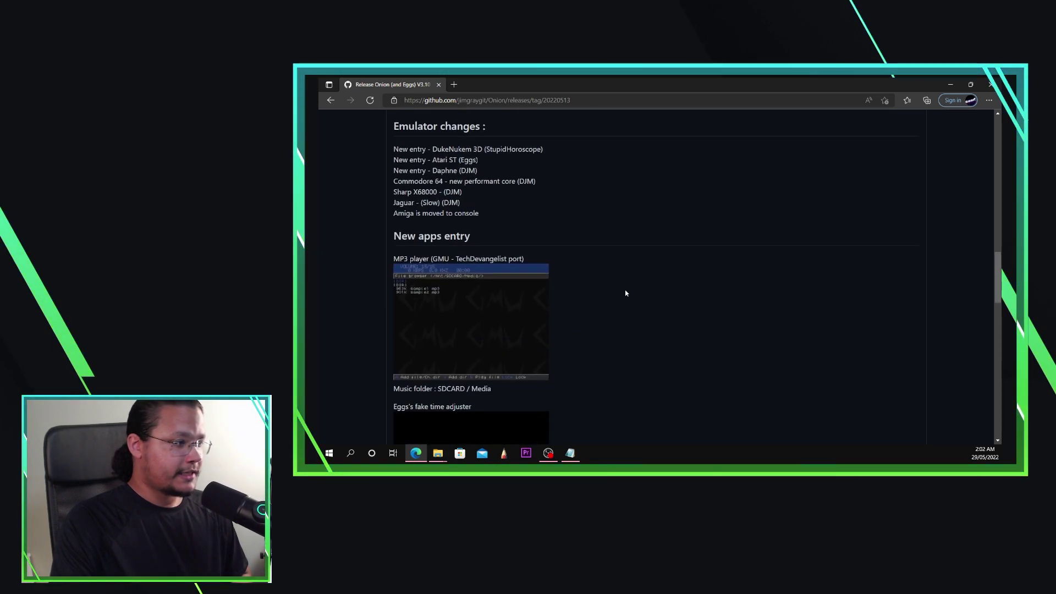
{"action": "scroll", "coordinate": [625, 293], "scroll_direction": "down", "scroll_amount": 20}
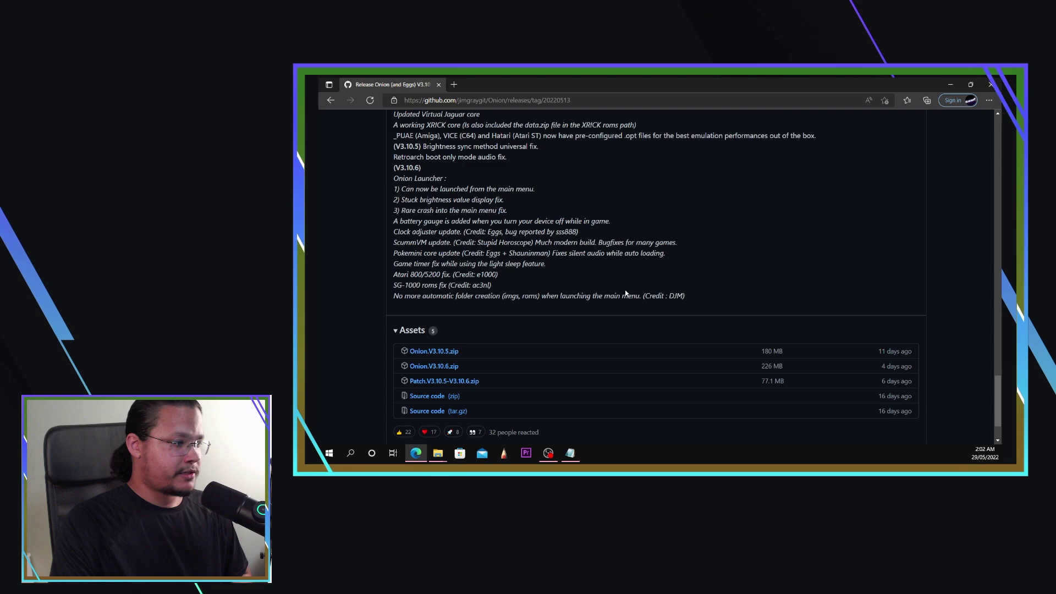
{"action": "scroll", "coordinate": [626, 293], "scroll_direction": "down", "scroll_amount": 1}
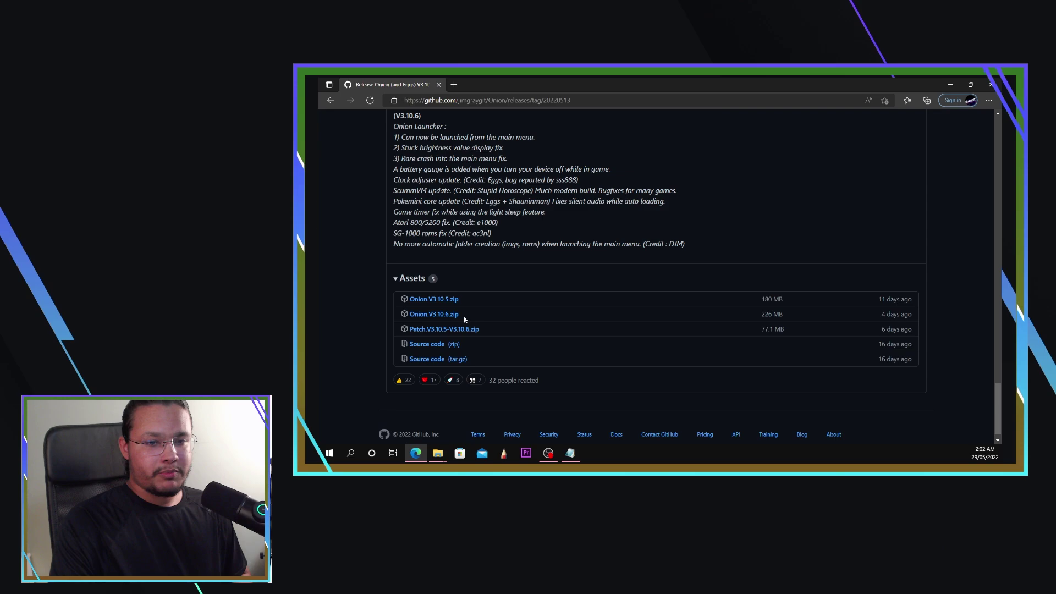
{"action": "left_click", "coordinate": [330, 101]}
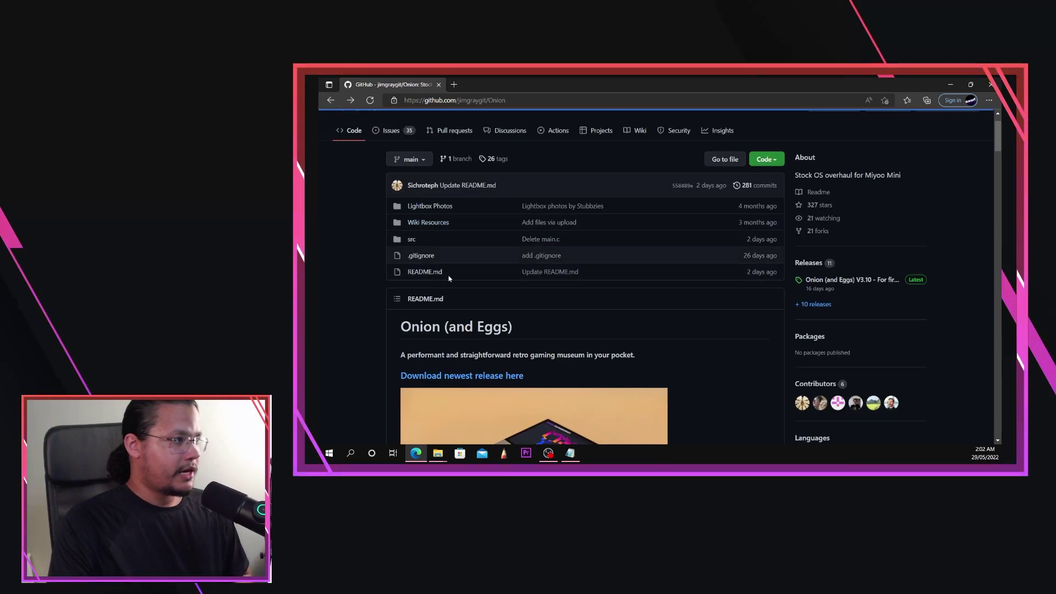
Step: Scroll the README to Installation and highlight the step about unzipping .tmp_update
{"action": "scroll", "coordinate": [418, 310], "scroll_direction": "down", "scroll_amount": 10}
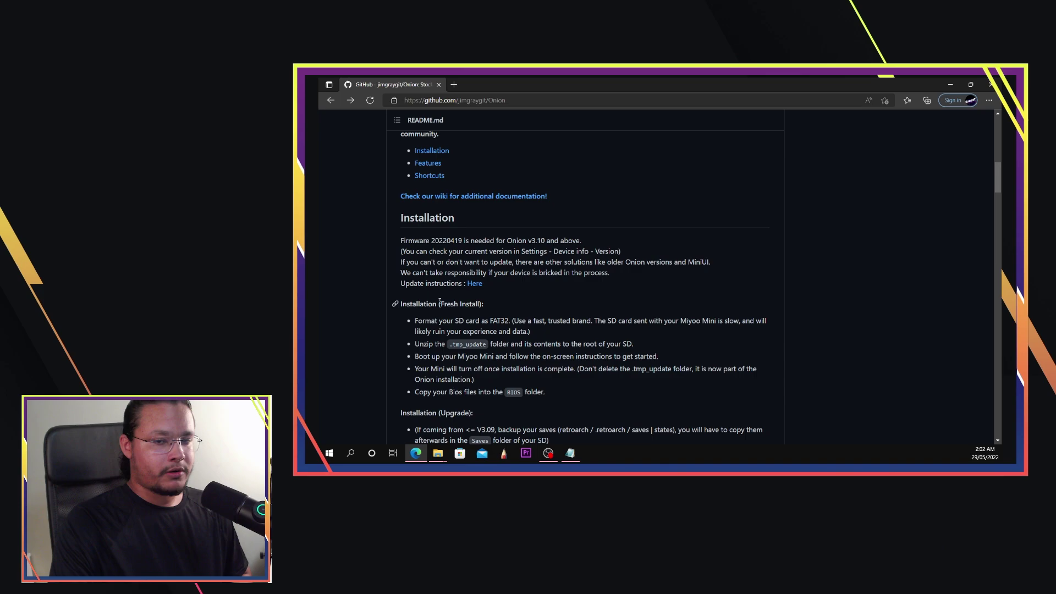
{"action": "scroll", "coordinate": [442, 305], "scroll_direction": "down", "scroll_amount": 2}
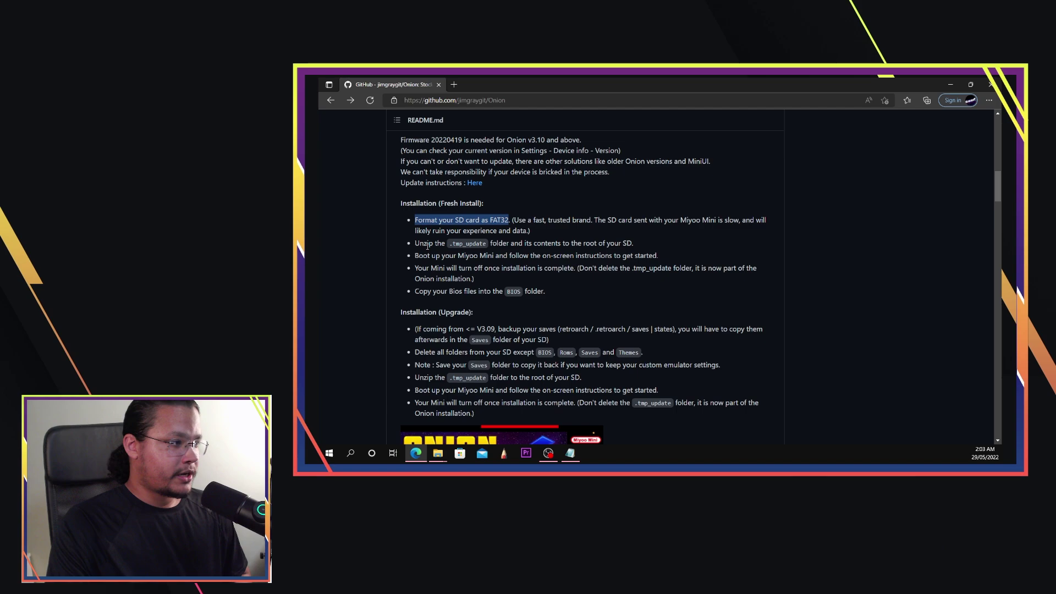
{"action": "left_click_drag", "start_coordinate": [414, 243], "coordinate": [487, 245]}
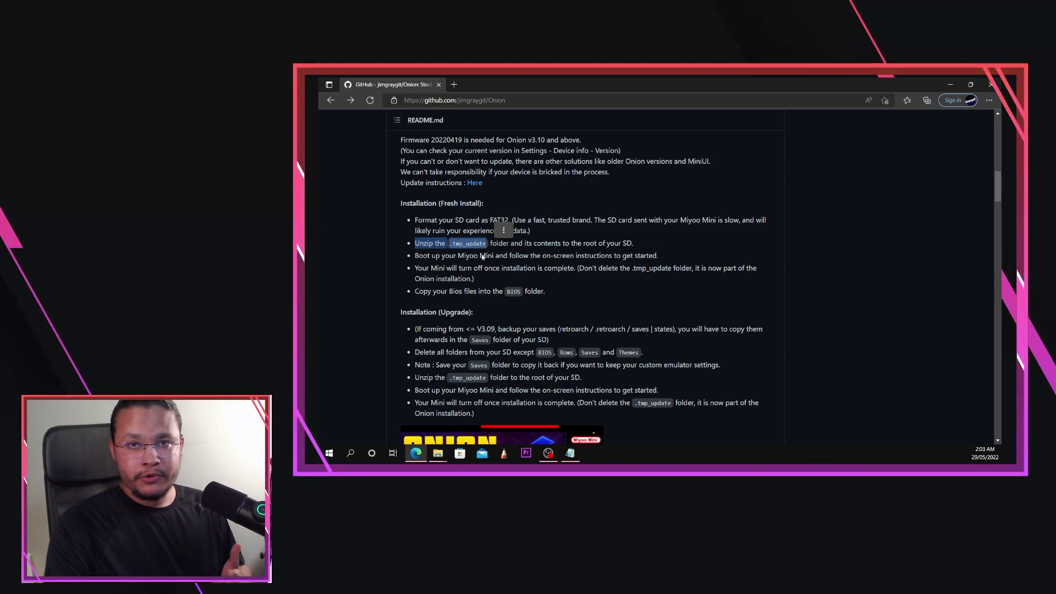
{"action": "left_click", "coordinate": [539, 254]}
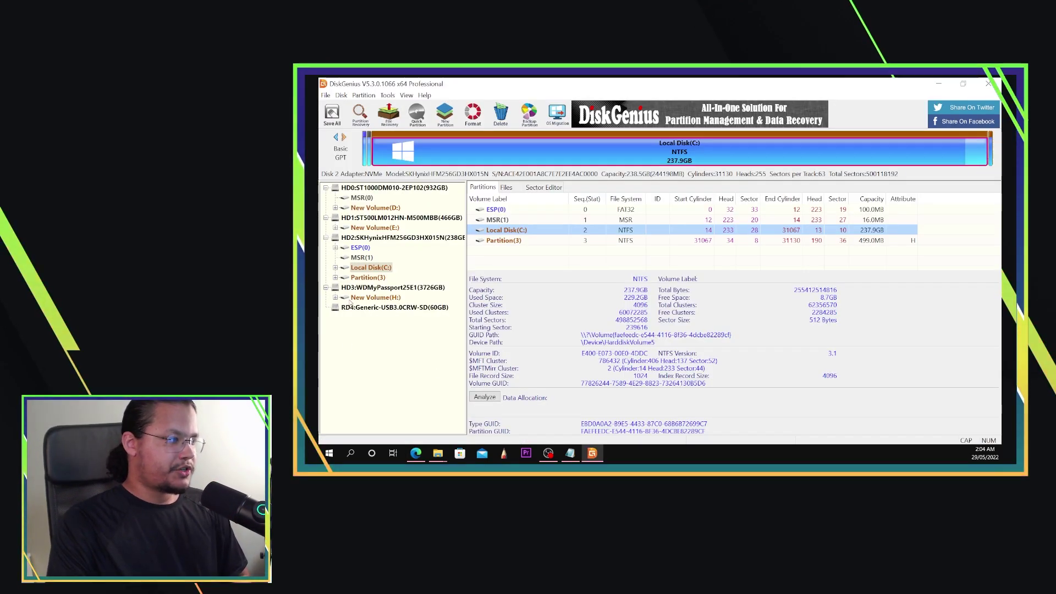
Step: Select the 60GB RD4 Generic-USB3.0CRW-SD disk and bring up its actions menu
{"action": "left_click", "coordinate": [367, 308]}
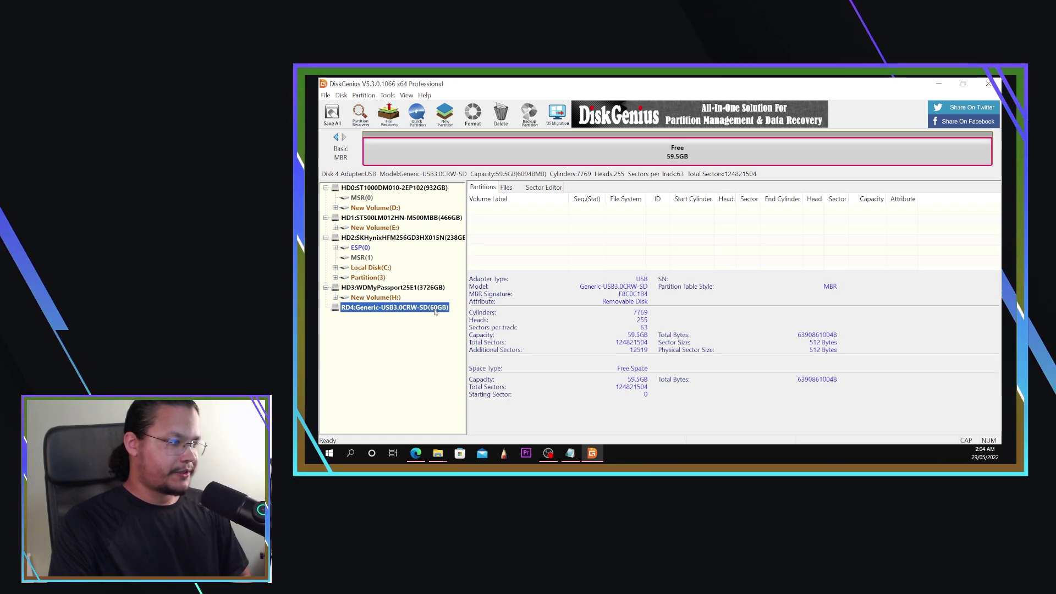
{"action": "right_click", "coordinate": [400, 313]}
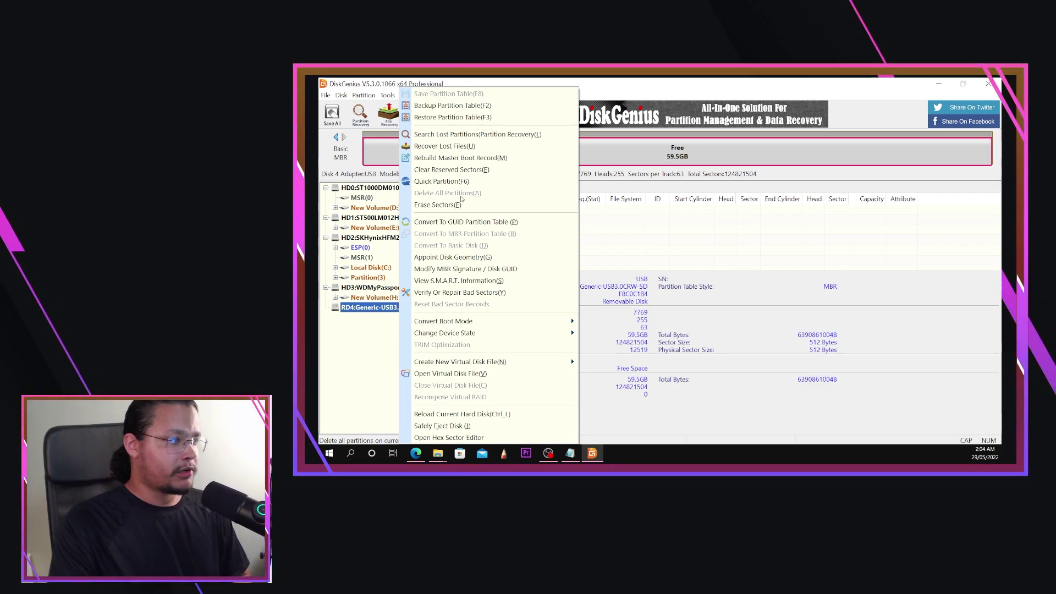
Step: Set up a custom Quick Partition with 1 full-size FAT32 partition
{"action": "left_click", "coordinate": [447, 182]}
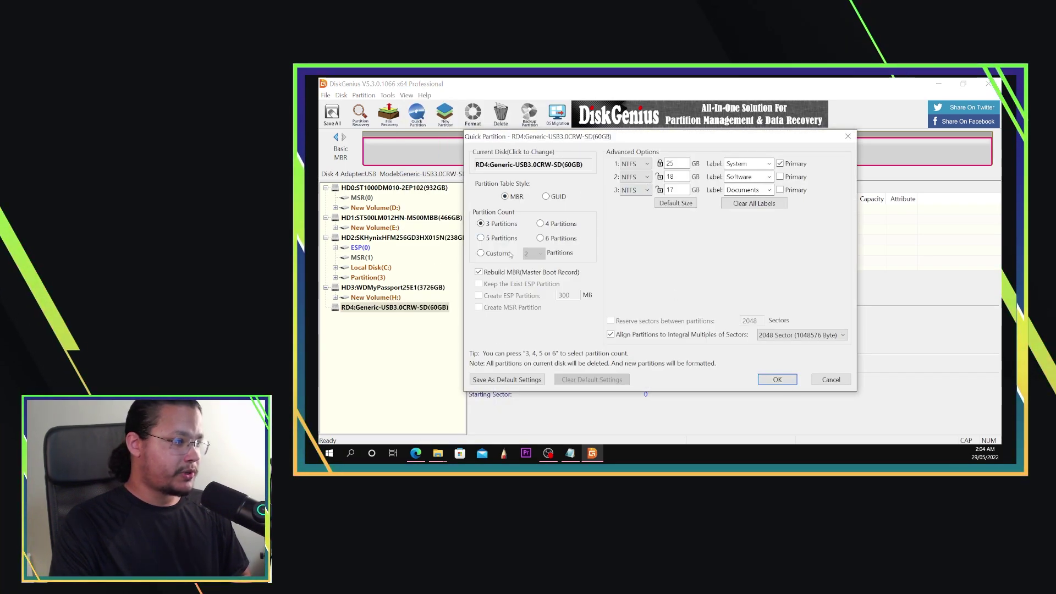
{"action": "left_click", "coordinate": [480, 254]}
{"action": "left_click", "coordinate": [535, 253]}
{"action": "left_click", "coordinate": [538, 269]}
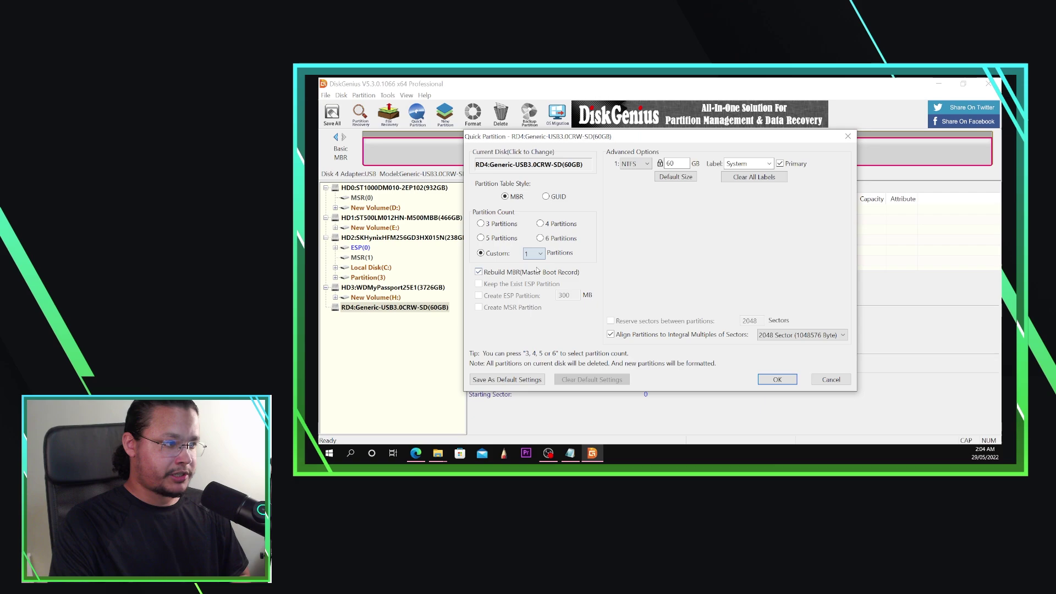
{"action": "left_click", "coordinate": [637, 164]}
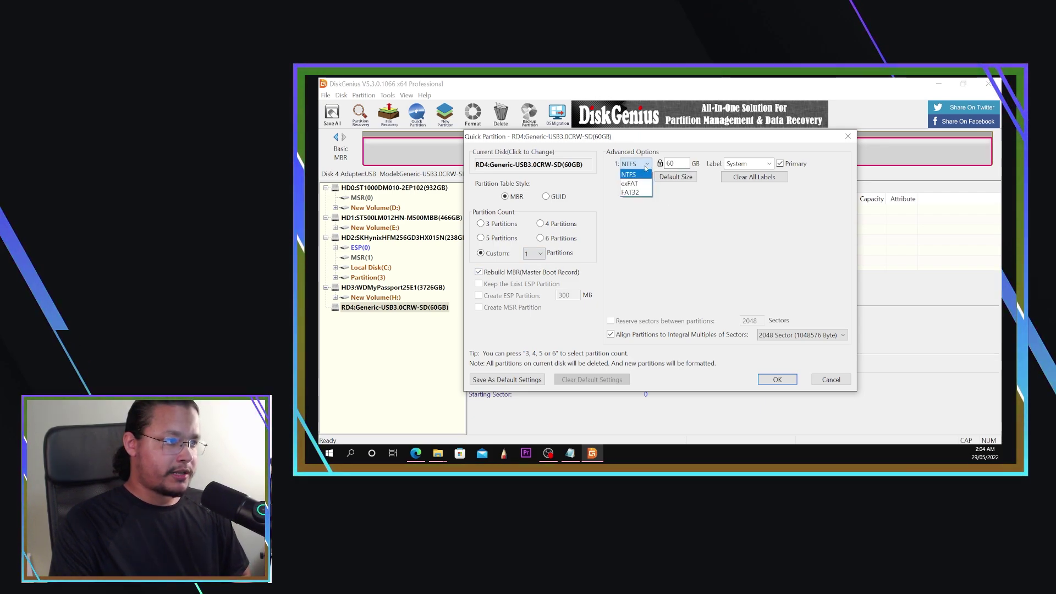
{"action": "left_click", "coordinate": [641, 191]}
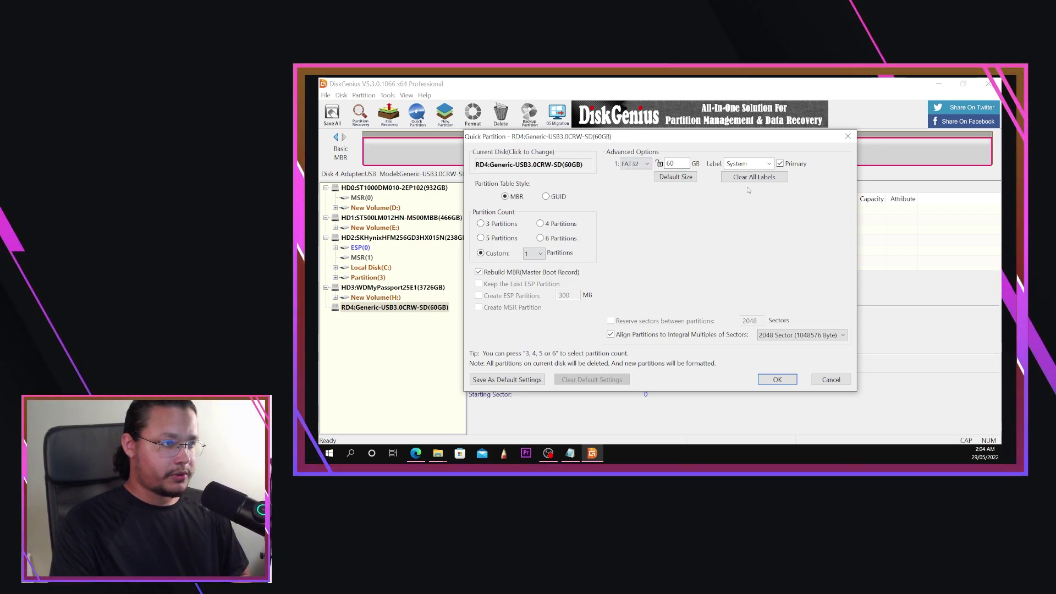
{"action": "left_click", "coordinate": [689, 177]}
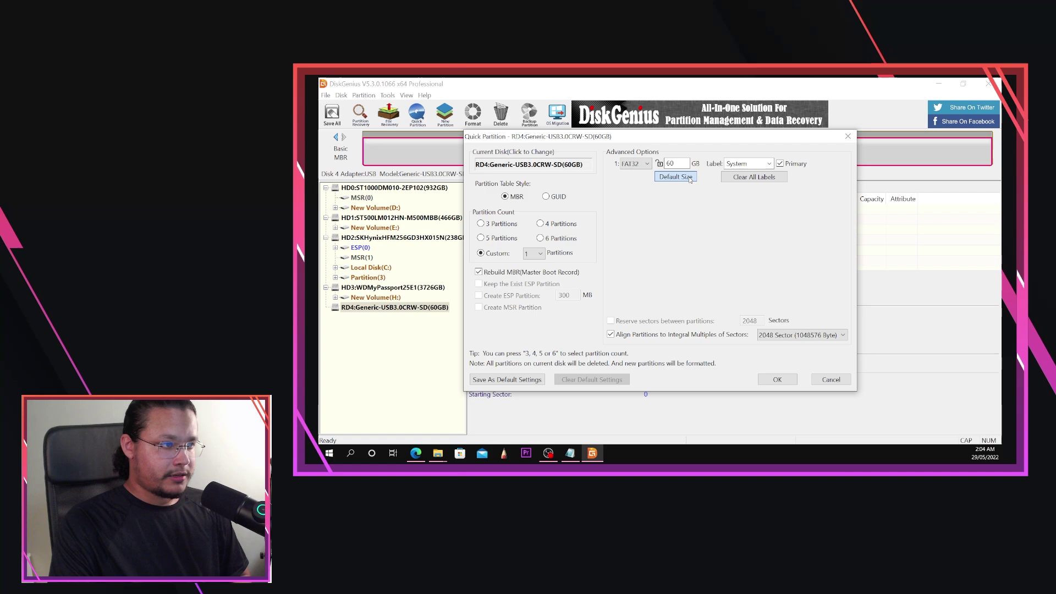
Step: Apply the partitioning, check the new FAT32 System(F:) partition, and close DiskGenius
{"action": "left_click", "coordinate": [777, 380]}
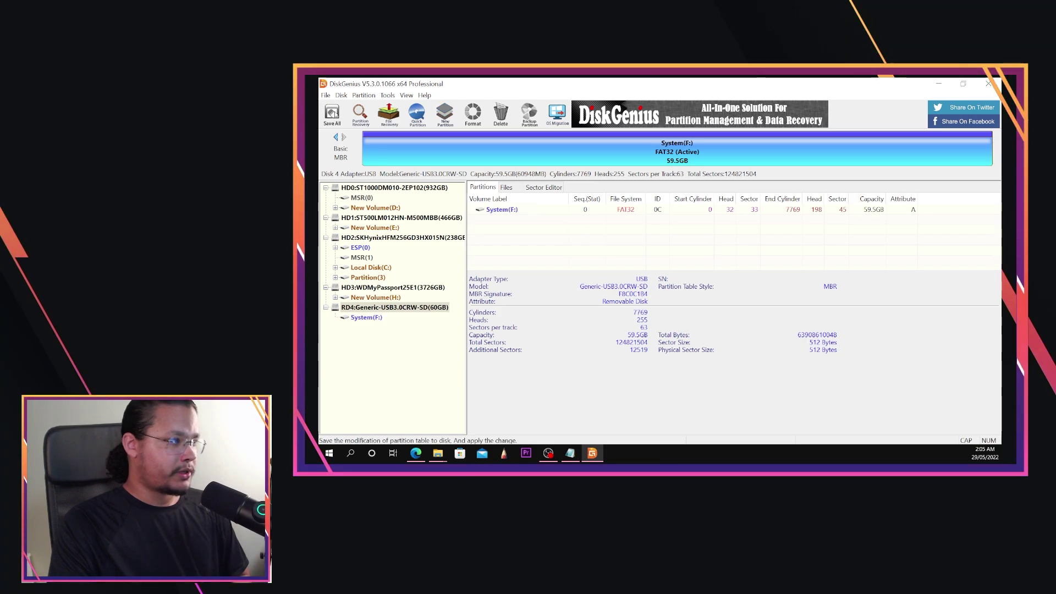
{"action": "left_click", "coordinate": [367, 318]}
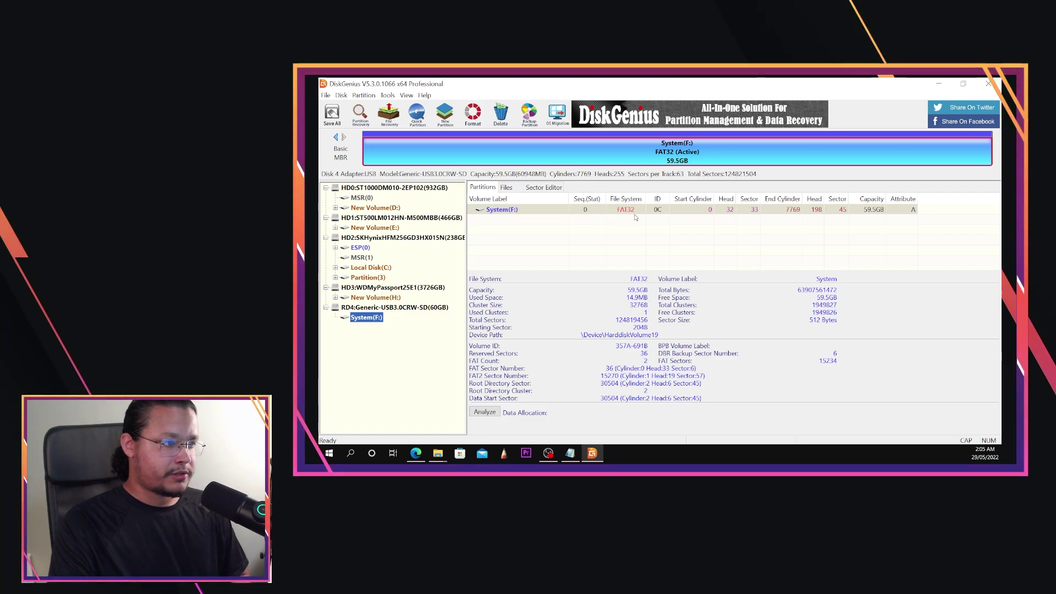
{"action": "key", "text": "alt+F4"}
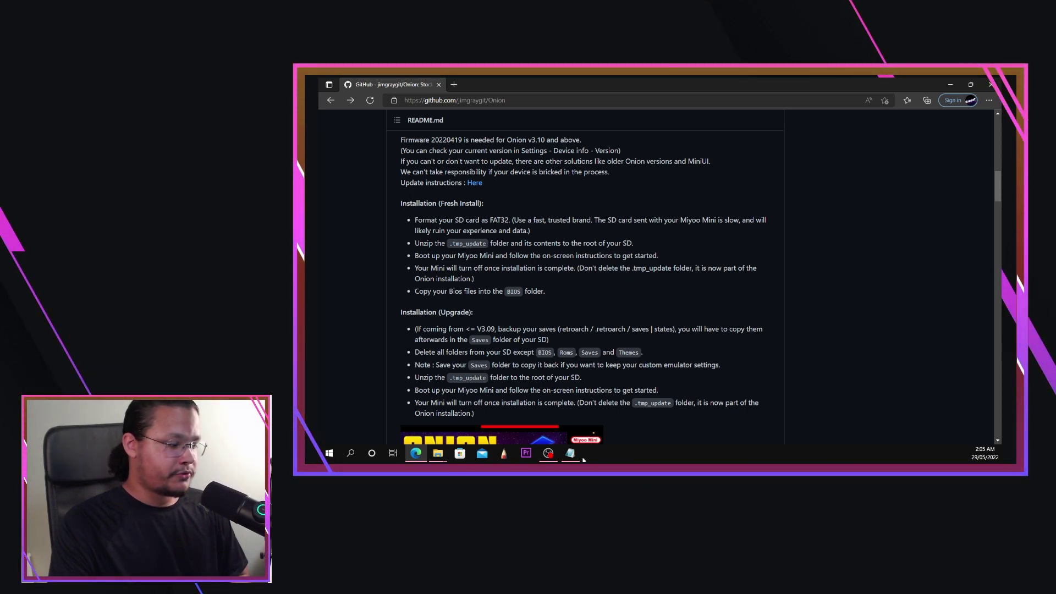
Step: Copy .tmp_update from Onion.V3.10.1_Beta into System (F:), starting the 5,164-item transfer
{"action": "mouse_move", "coordinate": [437, 452]}
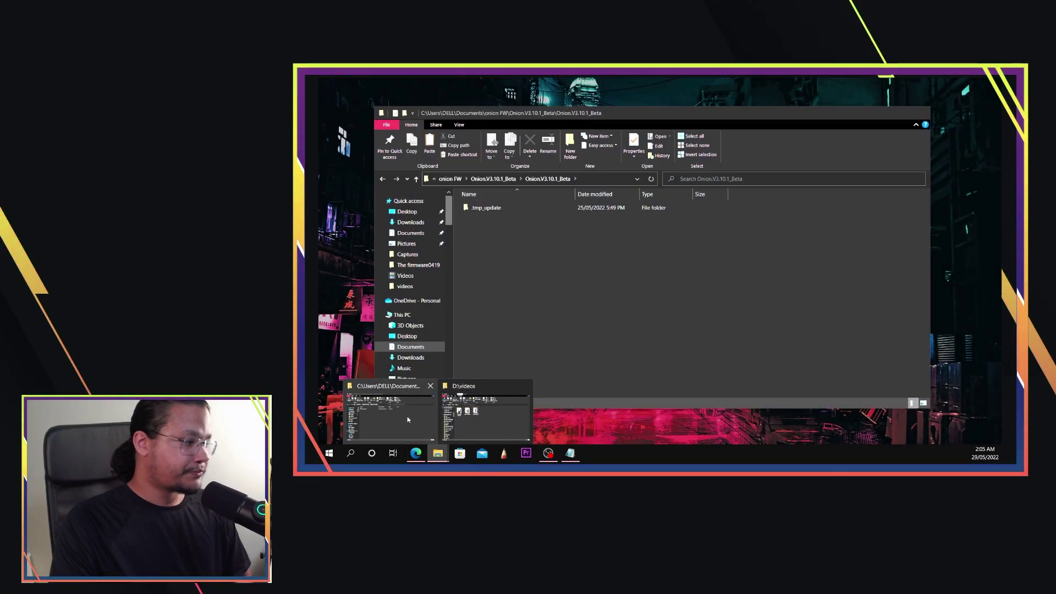
{"action": "left_click", "coordinate": [407, 417]}
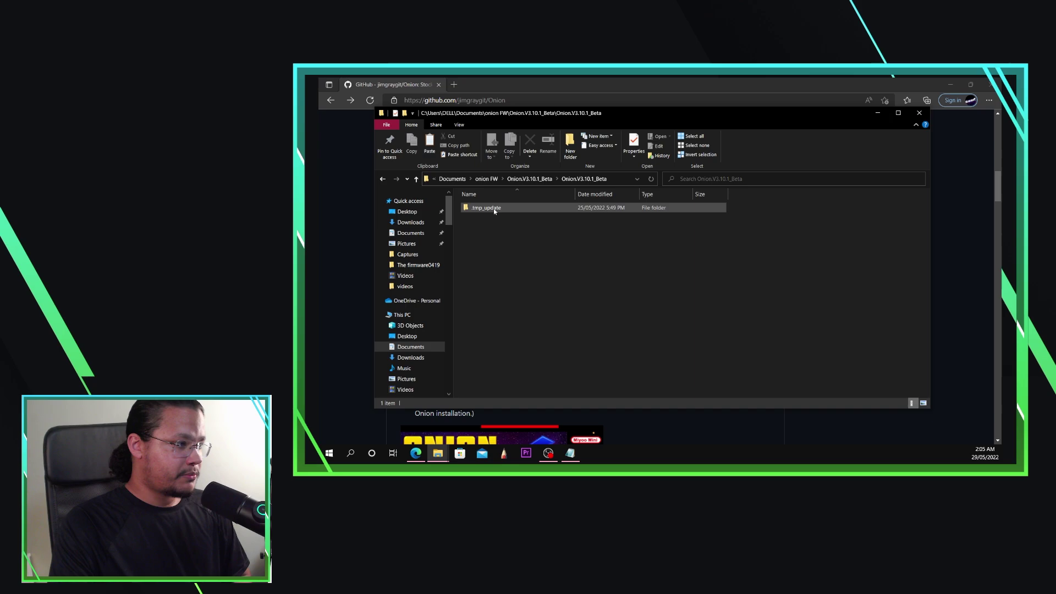
{"action": "left_click", "coordinate": [494, 208]}
{"action": "right_click", "coordinate": [493, 210]}
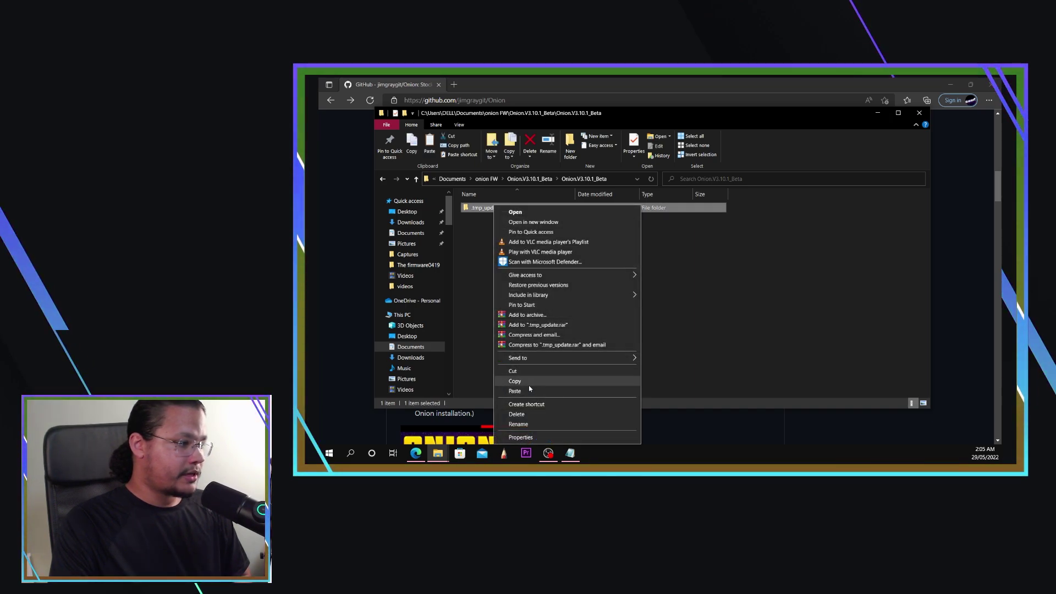
{"action": "left_click", "coordinate": [529, 385]}
{"action": "left_click", "coordinate": [402, 315]}
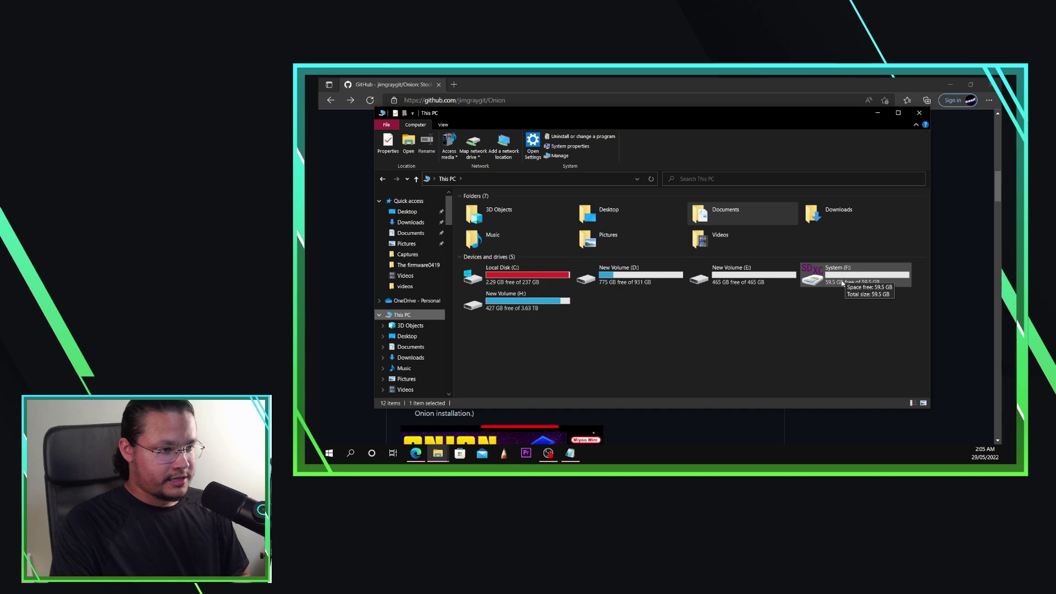
{"action": "double_click", "coordinate": [842, 280]}
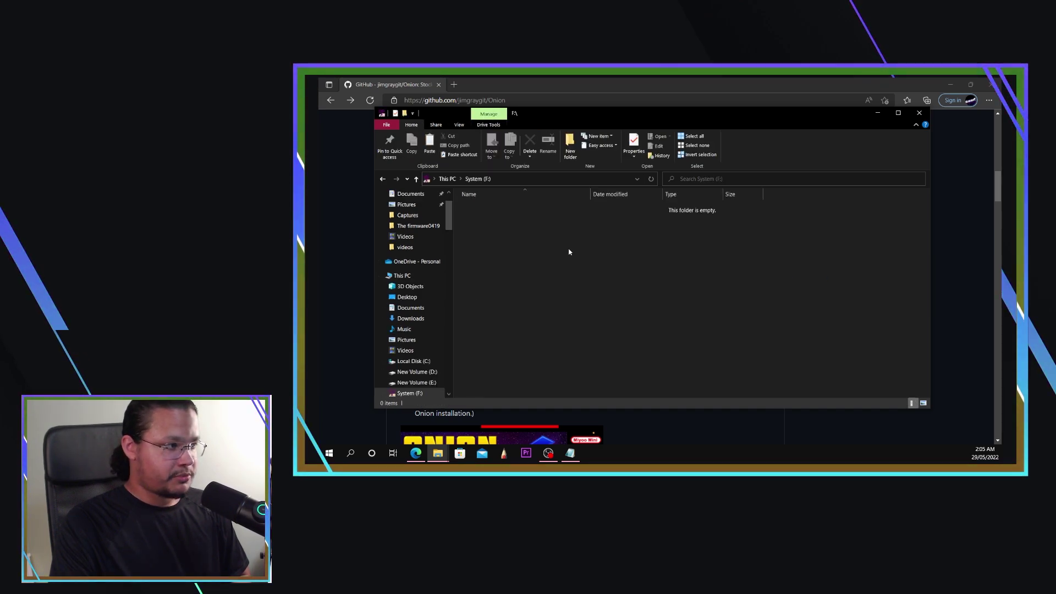
{"action": "right_click", "coordinate": [570, 249]}
{"action": "mouse_move", "coordinate": [605, 357]}
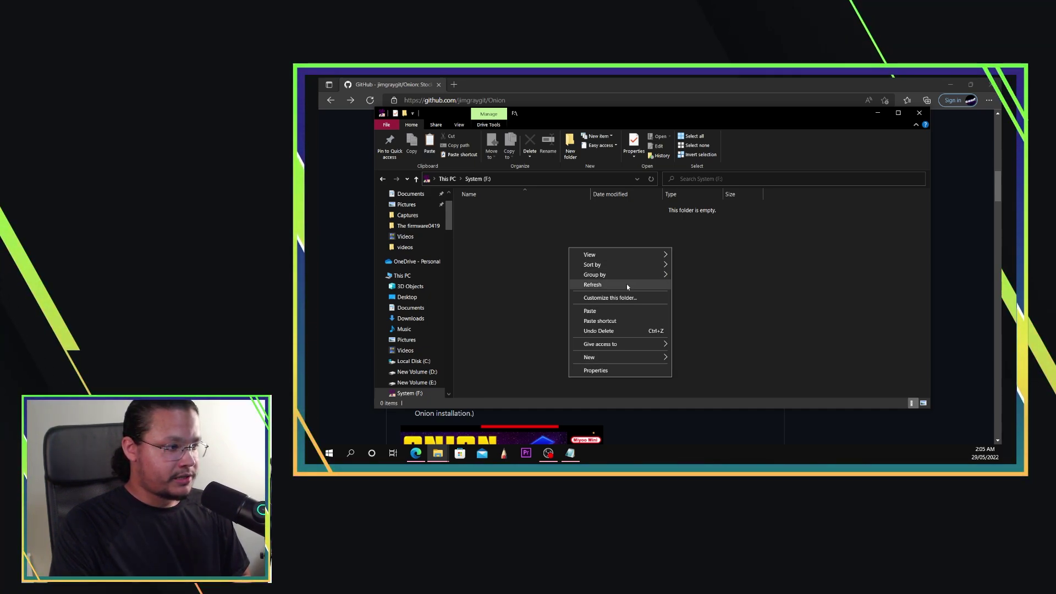
{"action": "left_click", "coordinate": [627, 312]}
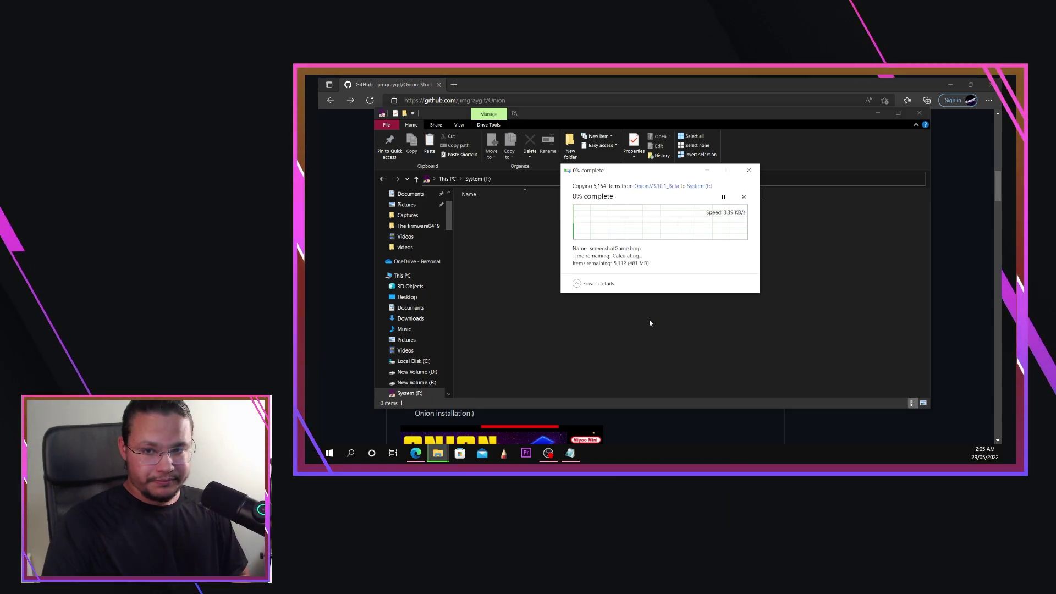
Step: Bring the System (F:) card window in front of the .tmp_update copy progress
{"action": "left_click", "coordinate": [649, 323]}
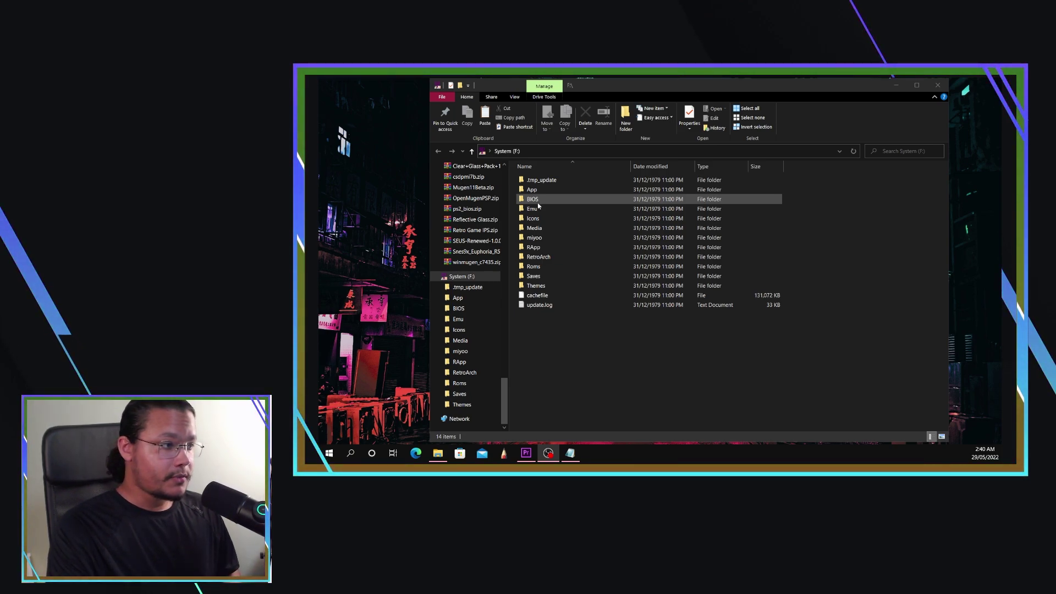
Step: Open the card's Roms folder and scroll through its 81 console folders, from AMIGA to ZXS
{"action": "double_click", "coordinate": [546, 269]}
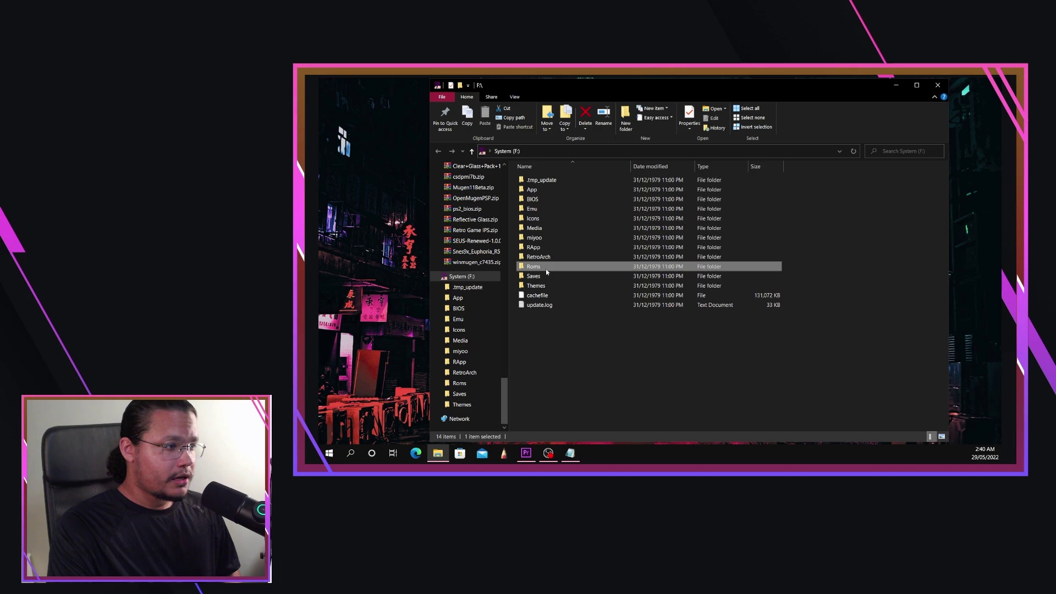
{"action": "scroll", "coordinate": [830, 222], "scroll_direction": "down", "scroll_amount": 10}
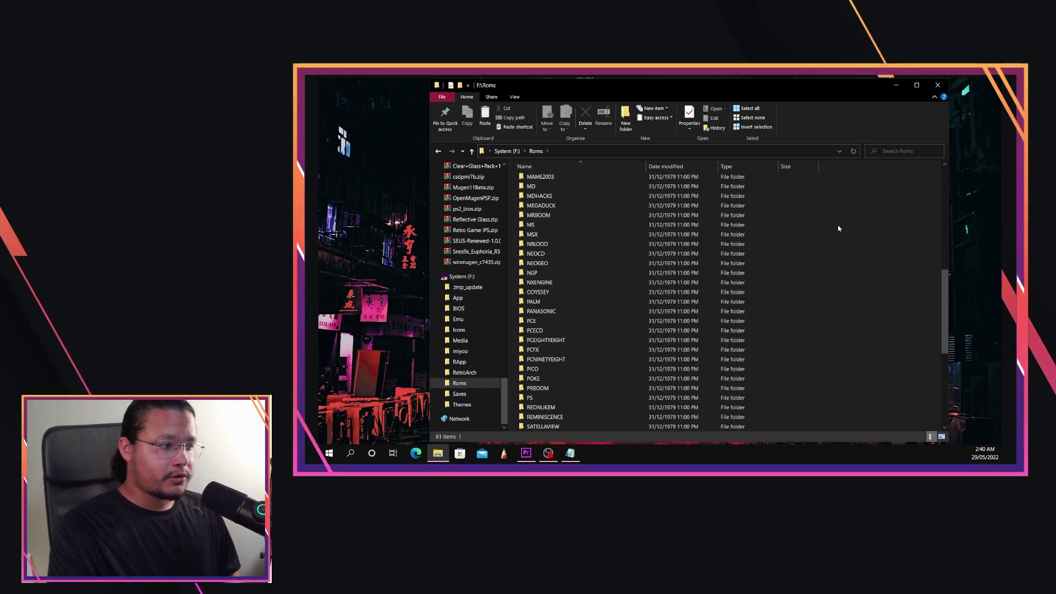
{"action": "scroll", "coordinate": [836, 229], "scroll_direction": "up", "scroll_amount": 8}
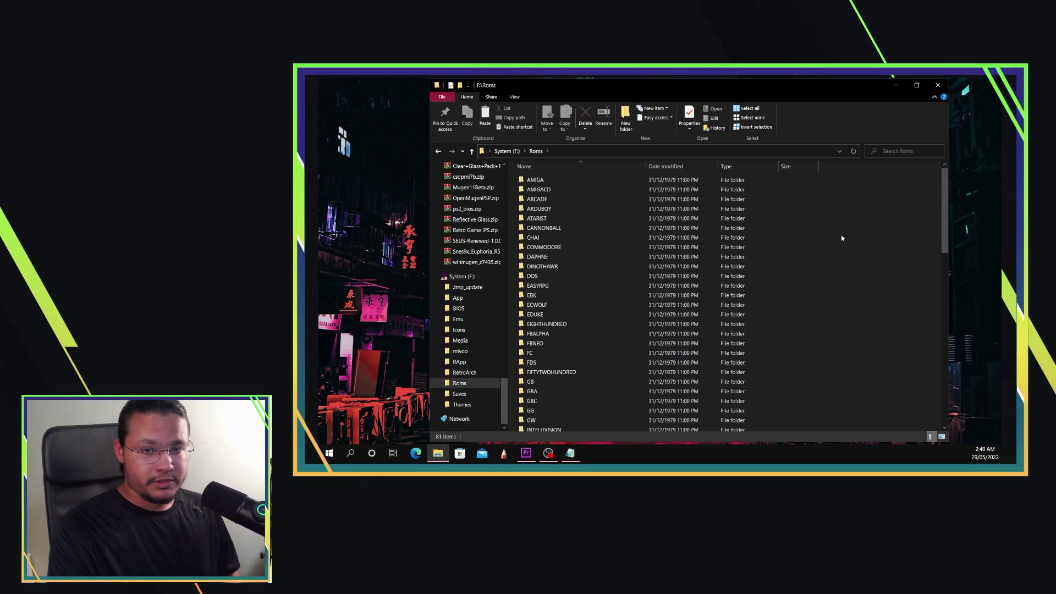
{"action": "scroll", "coordinate": [583, 235], "scroll_direction": "down", "scroll_amount": 15}
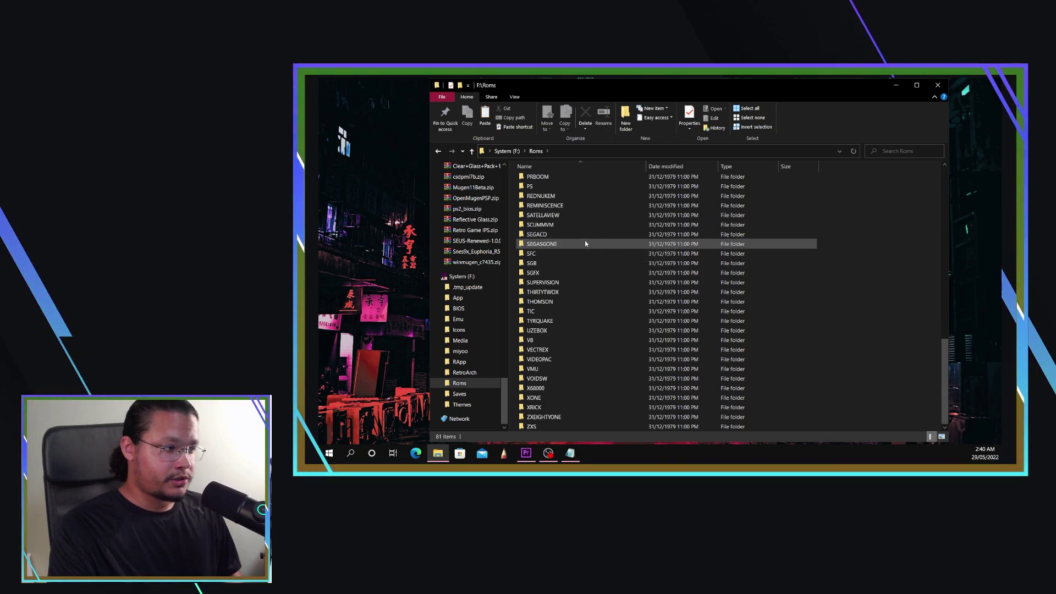
{"action": "scroll", "coordinate": [583, 238], "scroll_direction": "up", "scroll_amount": 18}
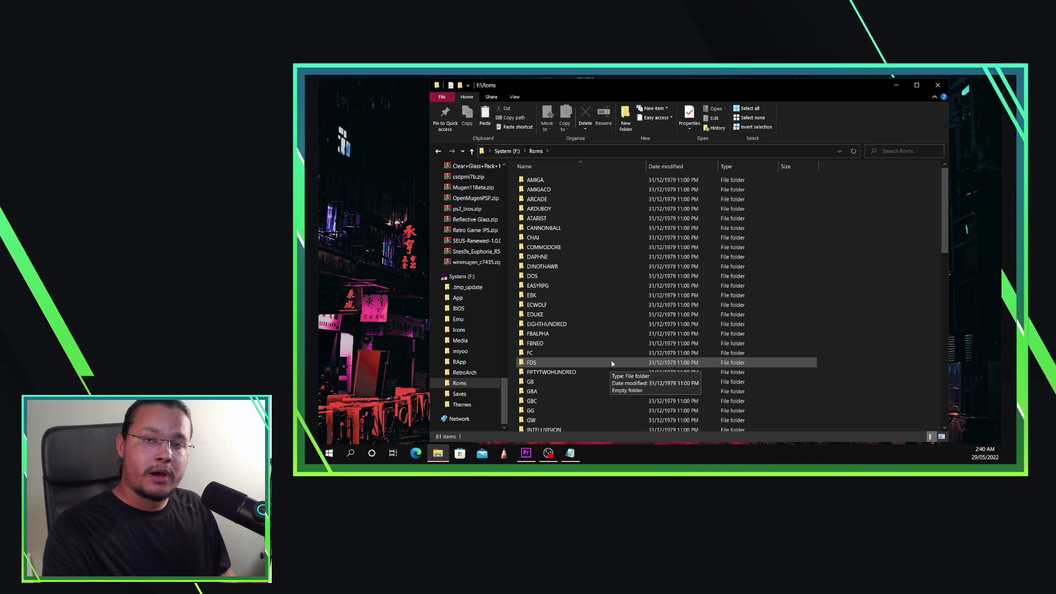
{"action": "scroll", "coordinate": [888, 385], "scroll_direction": "down", "scroll_amount": 18}
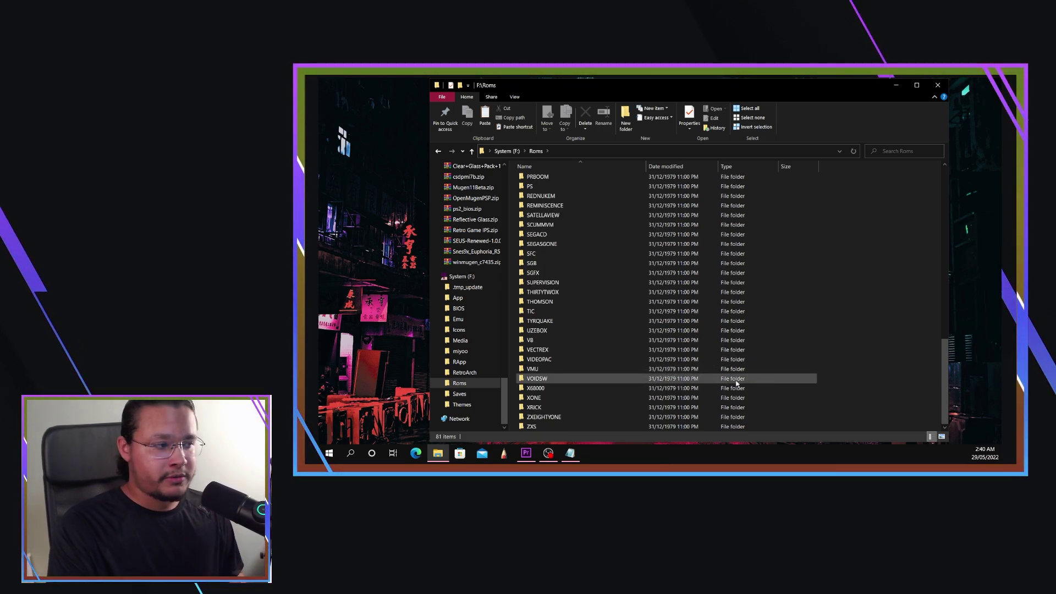